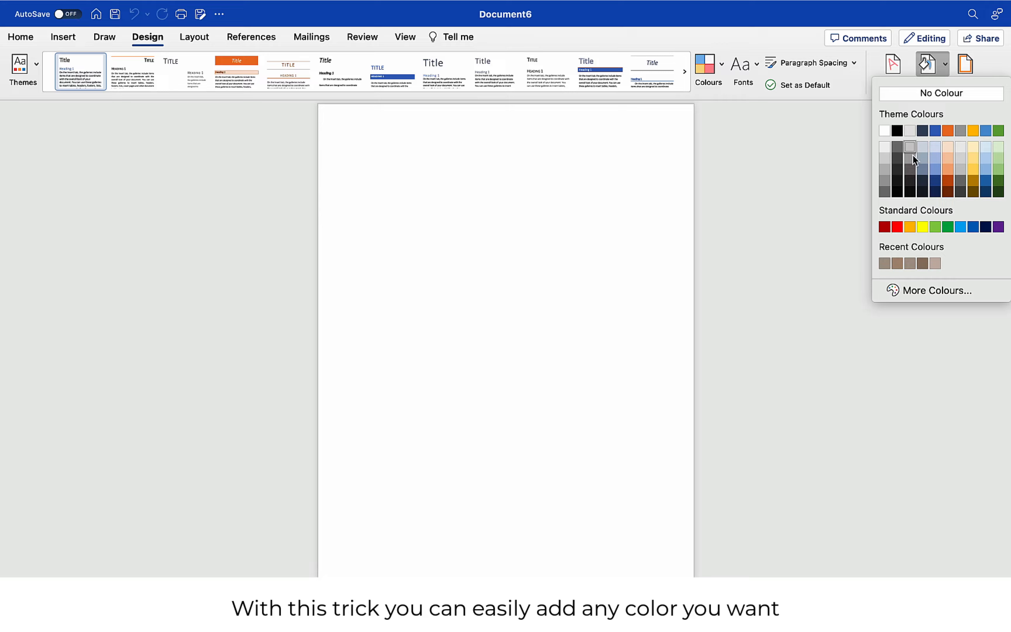
Step: Set the page colour to No Colour and take the document window out of full screen
left_click(939, 91)
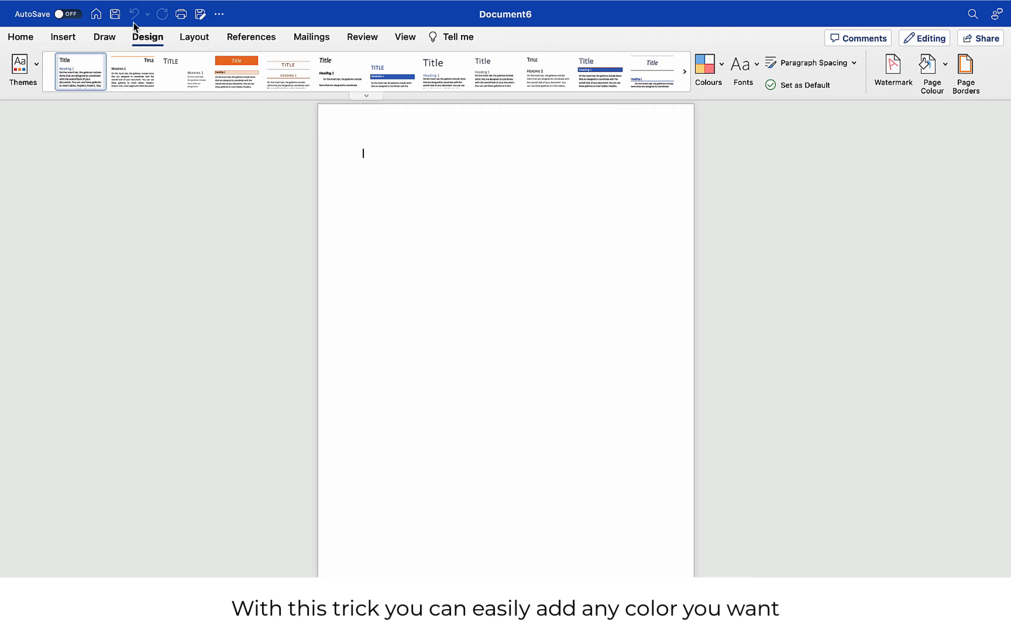
mouse_move(2, 3)
left_click(41, 32)
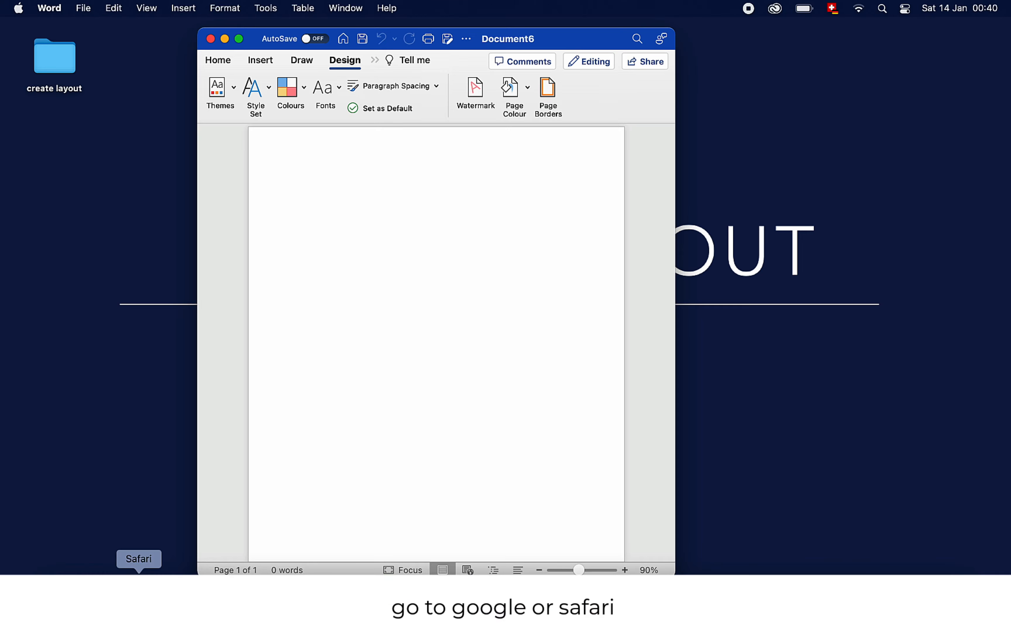
Step: Switch to Safari and search Google Images for "beige" to find a suitable colour swatch
left_click(139, 602)
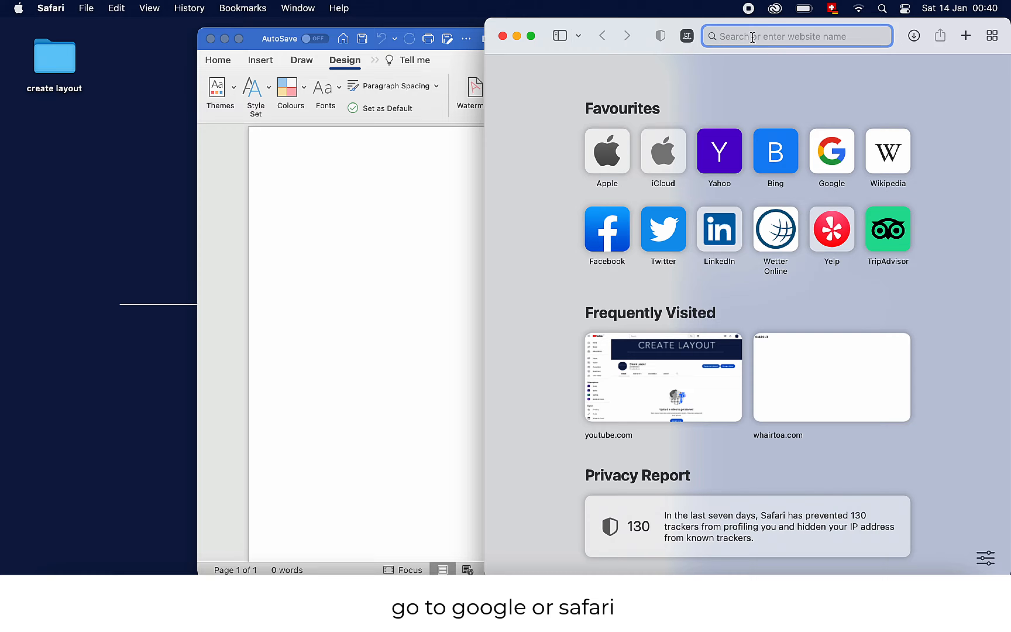
type("beige")
key("Return")
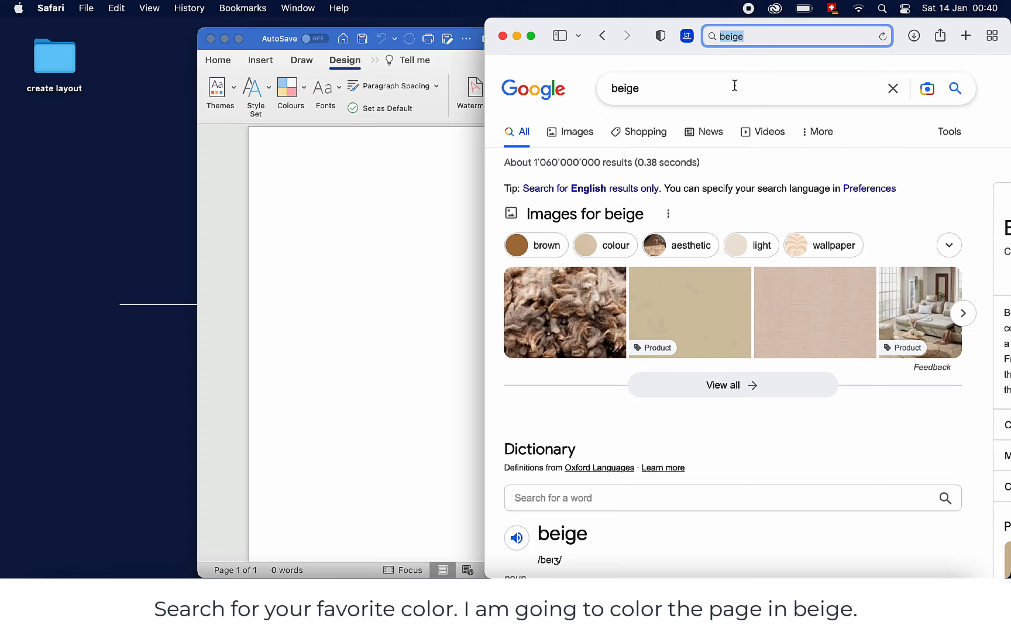
left_click(568, 134)
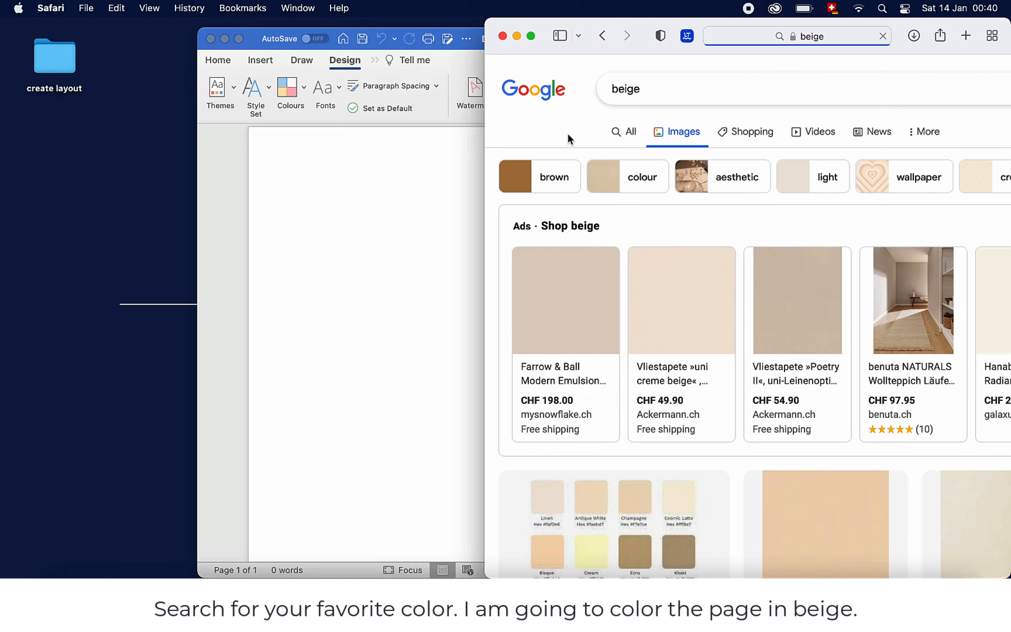
scroll(685, 372, "down", 10)
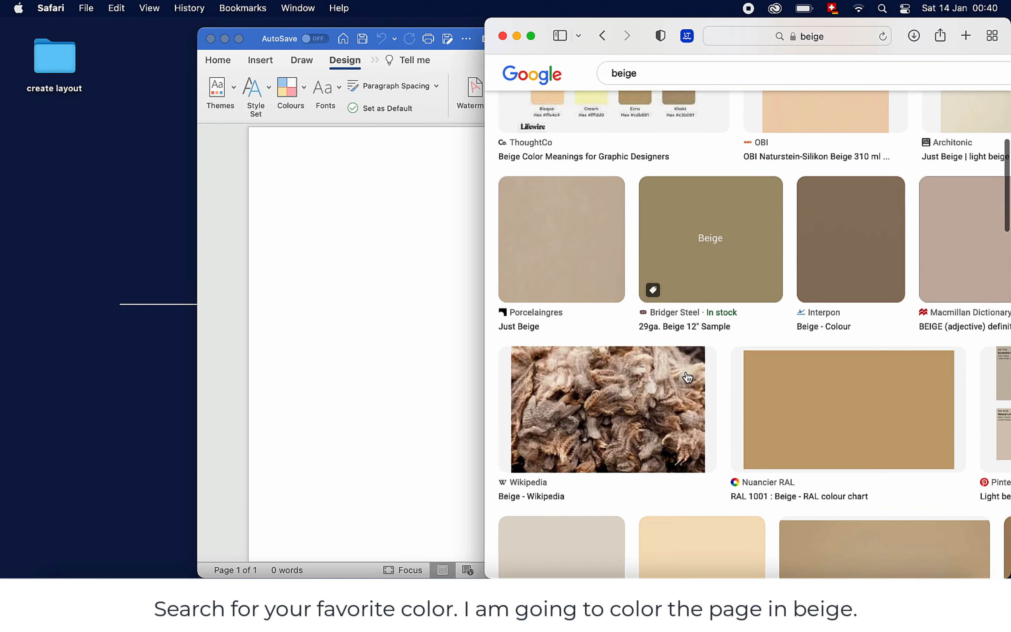
scroll(689, 377, "down", 10)
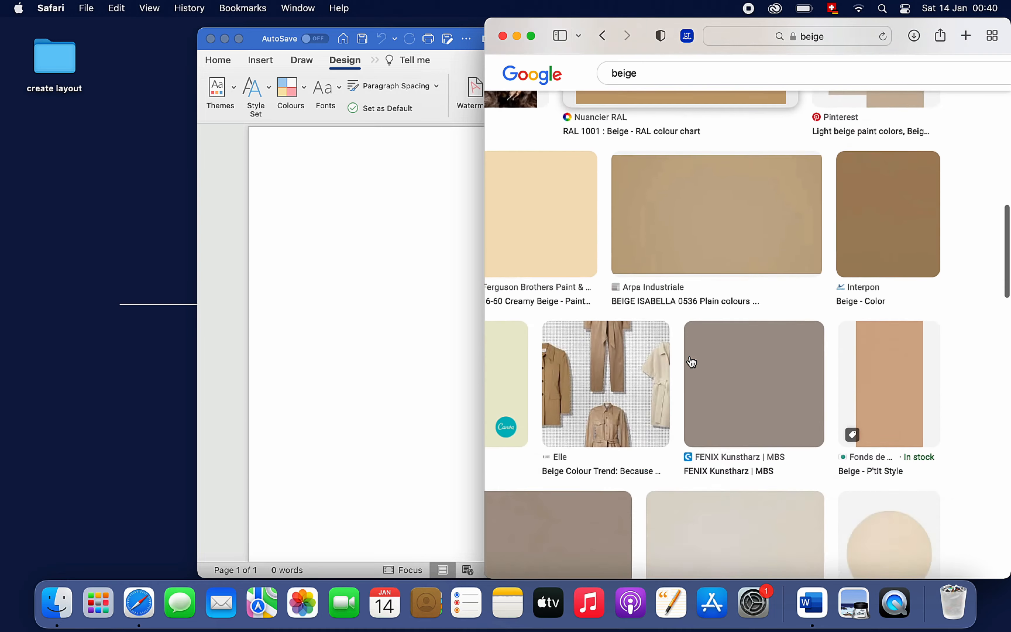
scroll(691, 362, "left", 5)
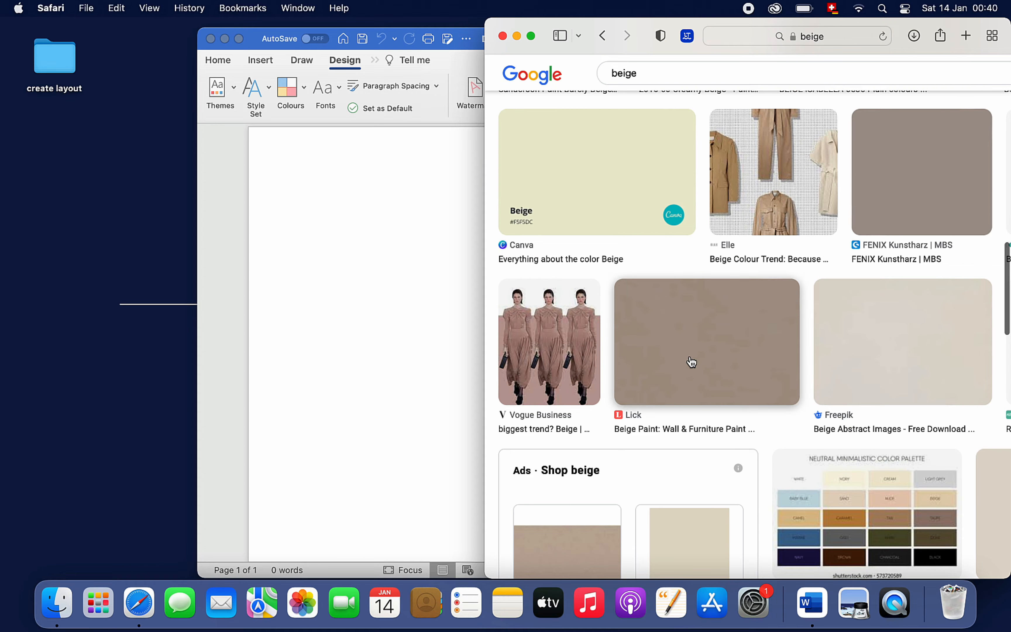
Step: Place the Word window beside the browser and set the page colour by sampling the Lick beige paint swatch with the eyedropper
left_click(427, 307)
left_click_drag(566, 41, 375, 45)
left_click(336, 91)
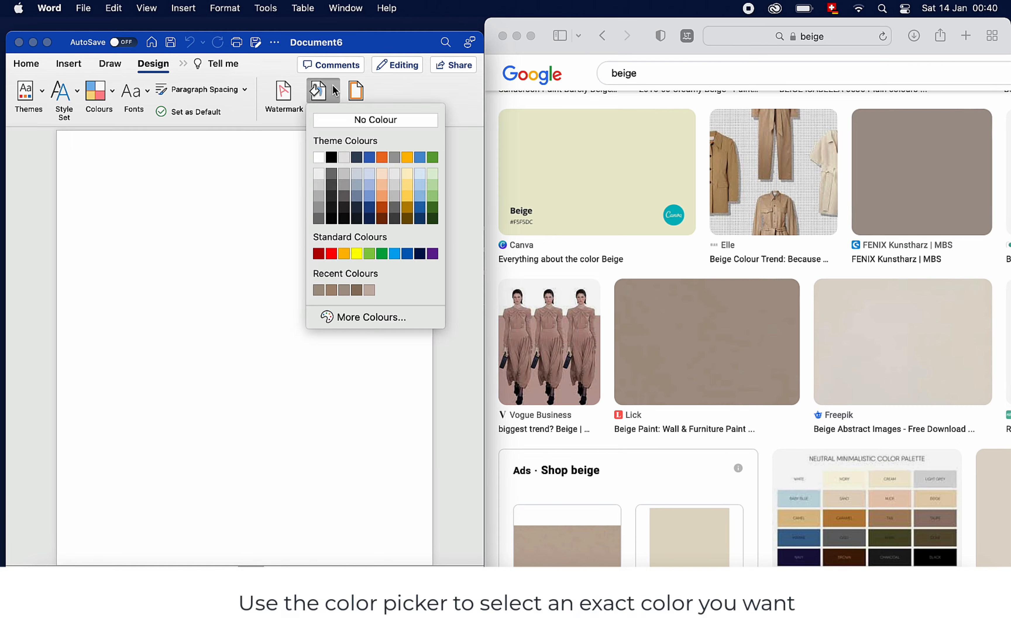
left_click(359, 317)
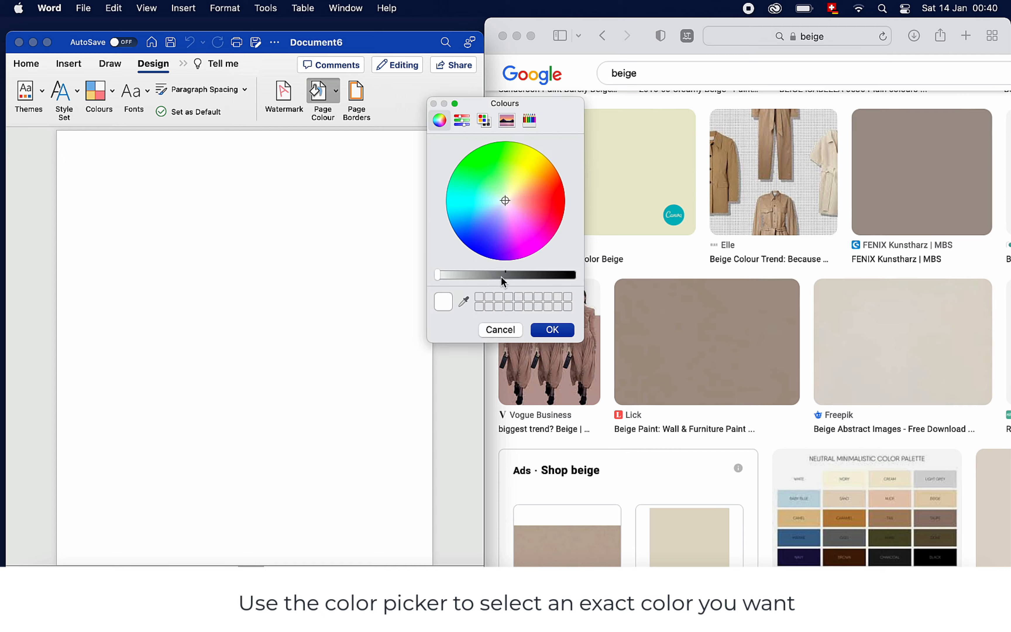
left_click(463, 301)
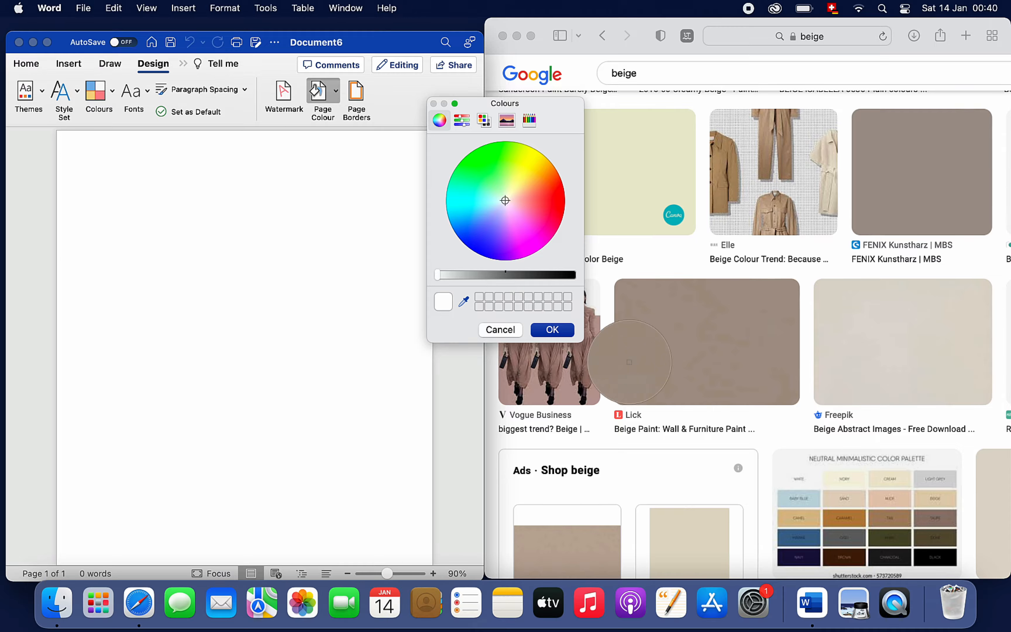
left_click(692, 335)
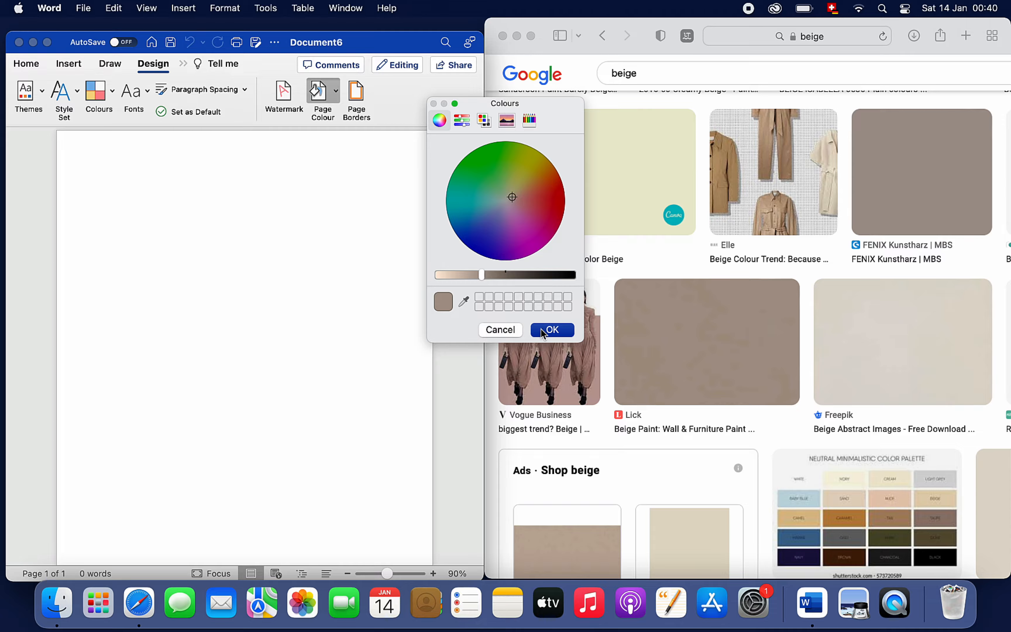
left_click(552, 330)
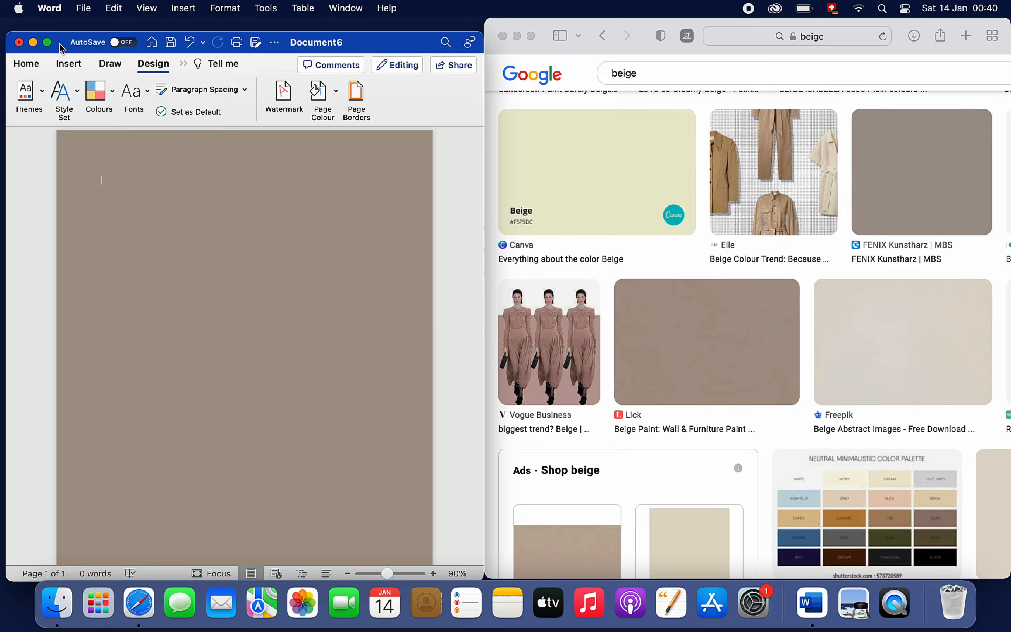
Step: Insert the "cv photo" image from the desktop folder "create layout" into the document and show the document full screen
left_click(518, 36)
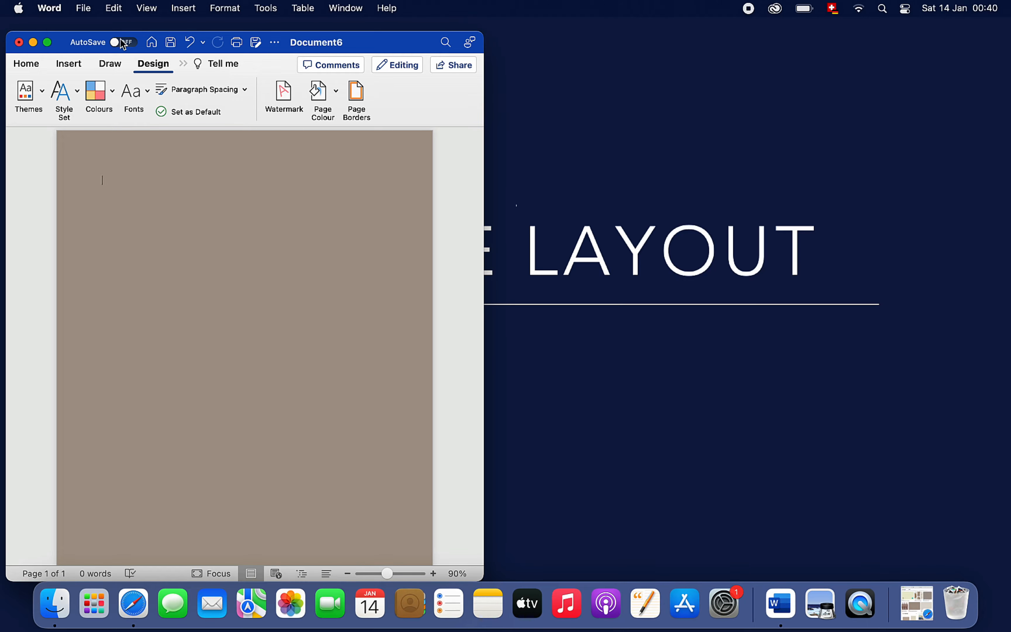
left_click_drag(59, 48, 421, 35)
double_click(74, 63)
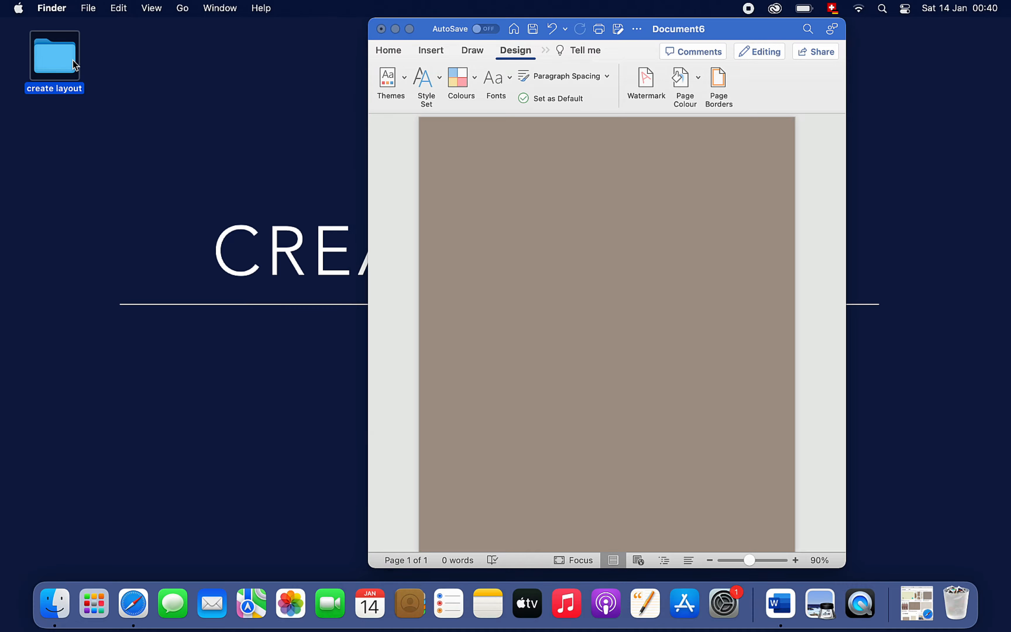
left_click(216, 167)
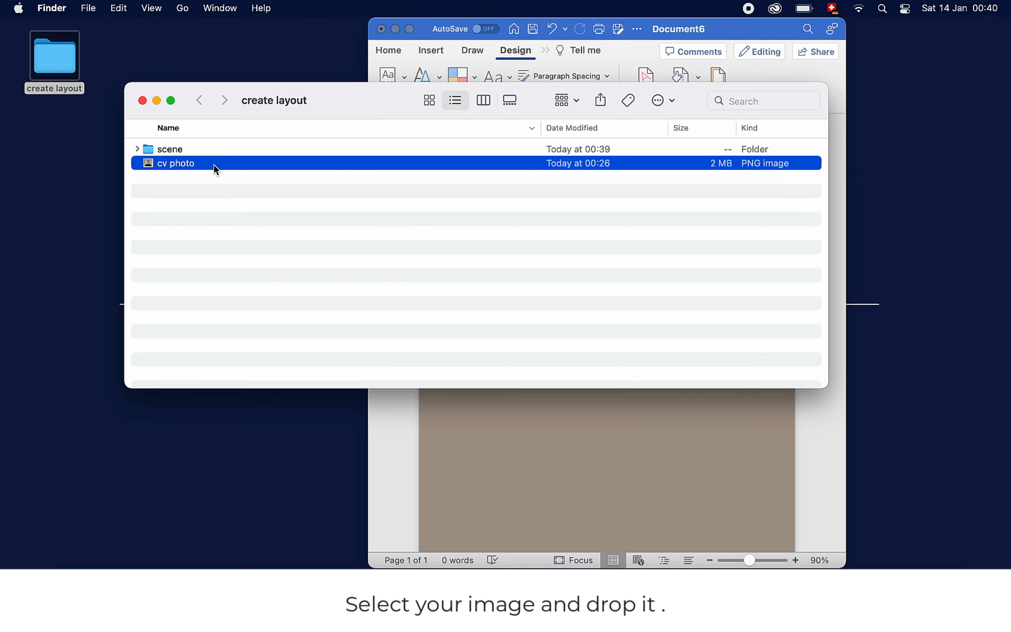
left_click_drag(216, 168, 541, 484)
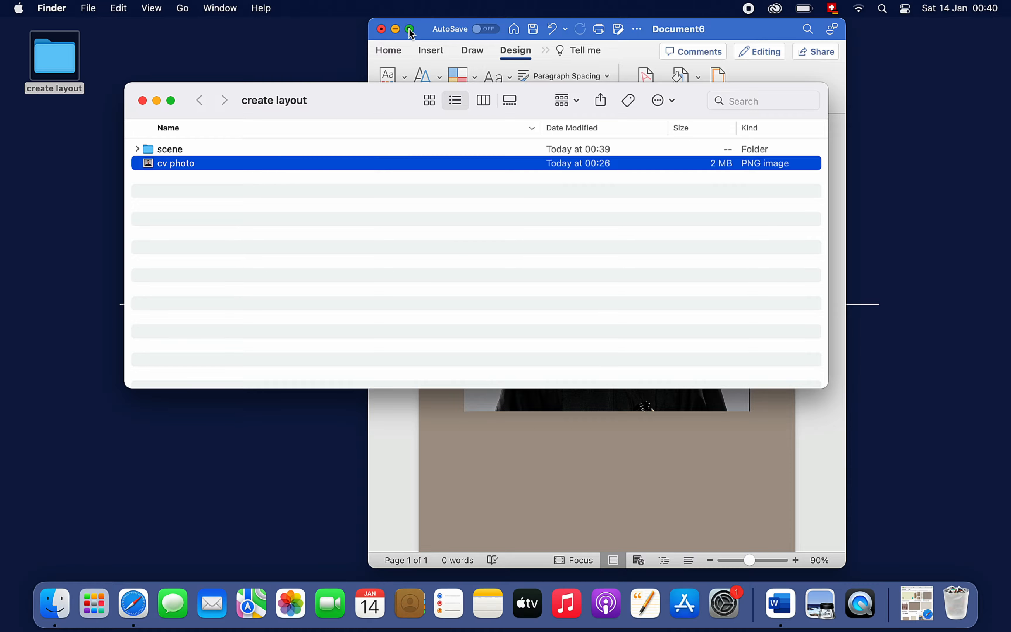
left_click(410, 29)
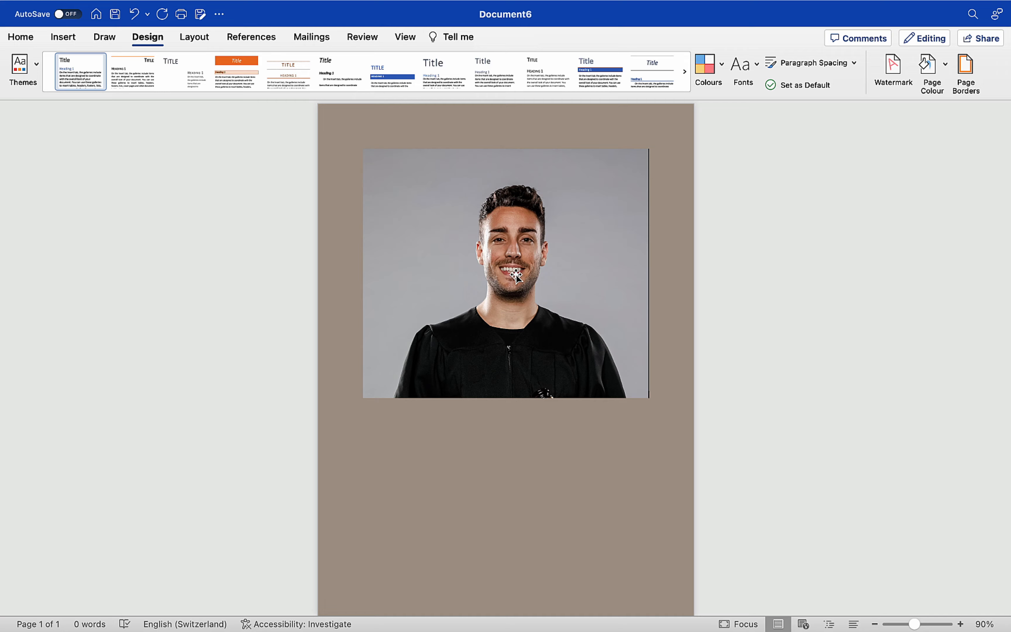
Step: Crop the photo on its left and right sides to a width of about 11.7 cm
double_click(445, 265)
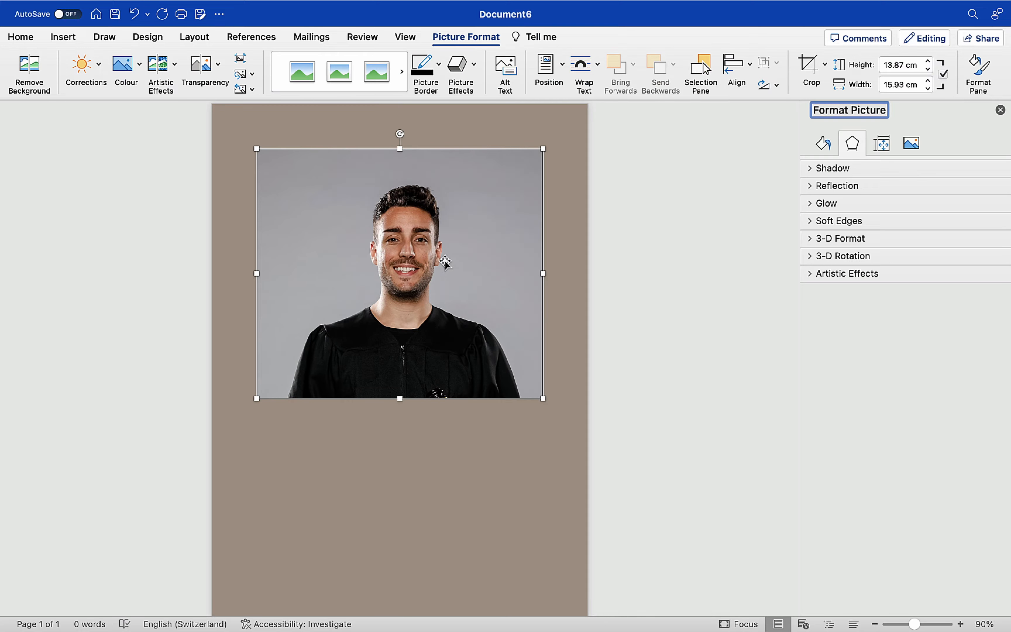
left_click(825, 64)
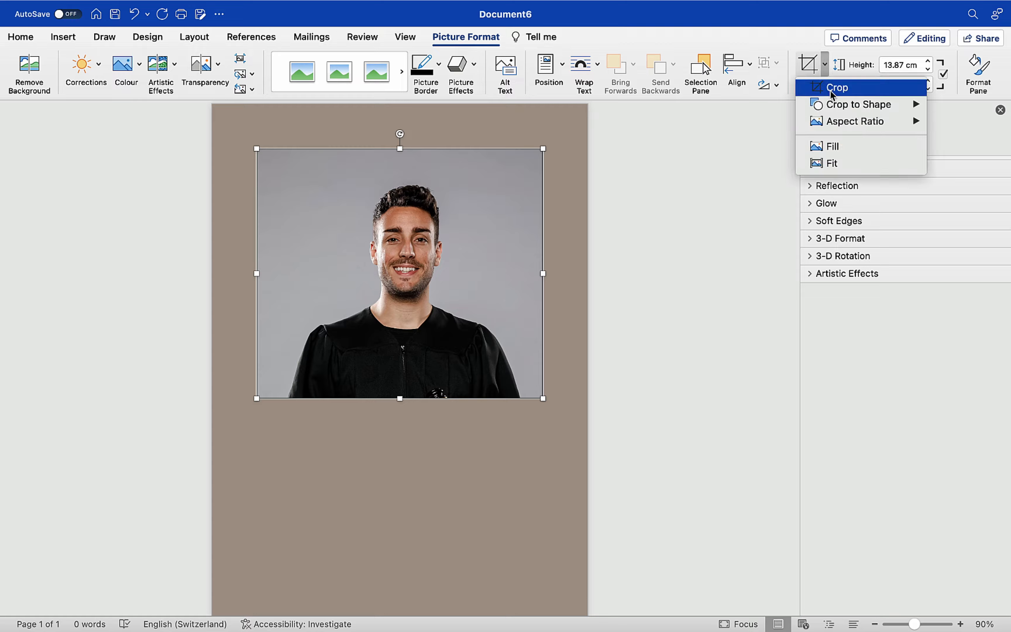
left_click(832, 92)
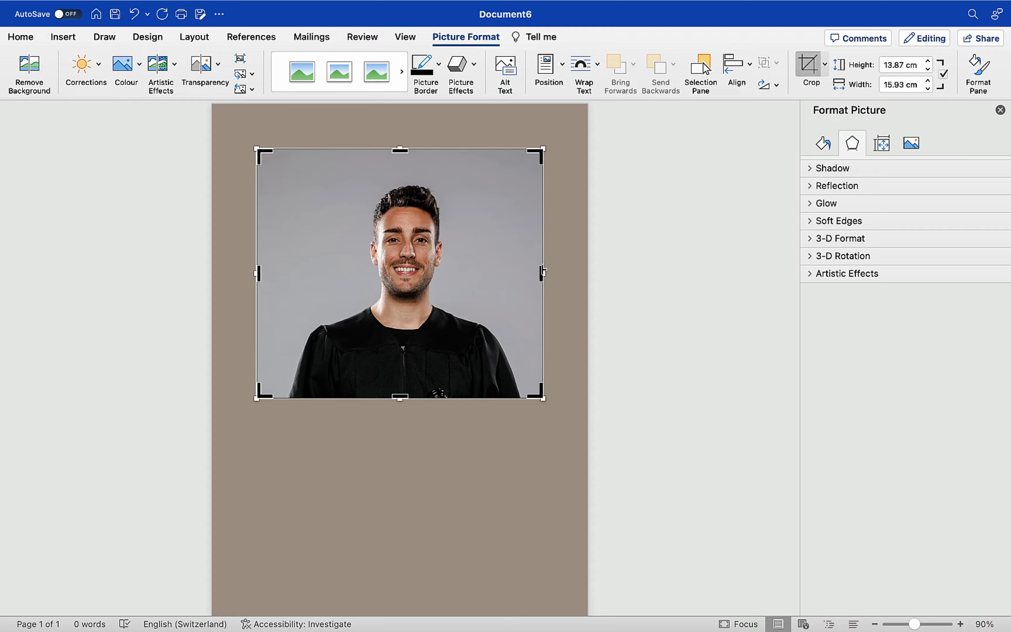
left_click_drag(543, 272, 504, 273)
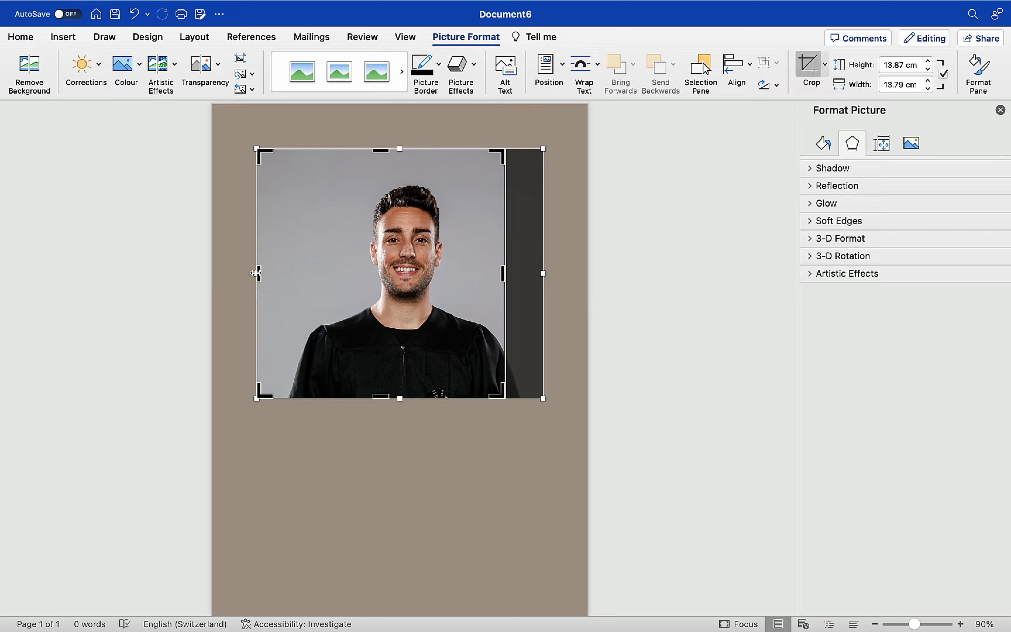
left_click_drag(254, 272, 294, 282)
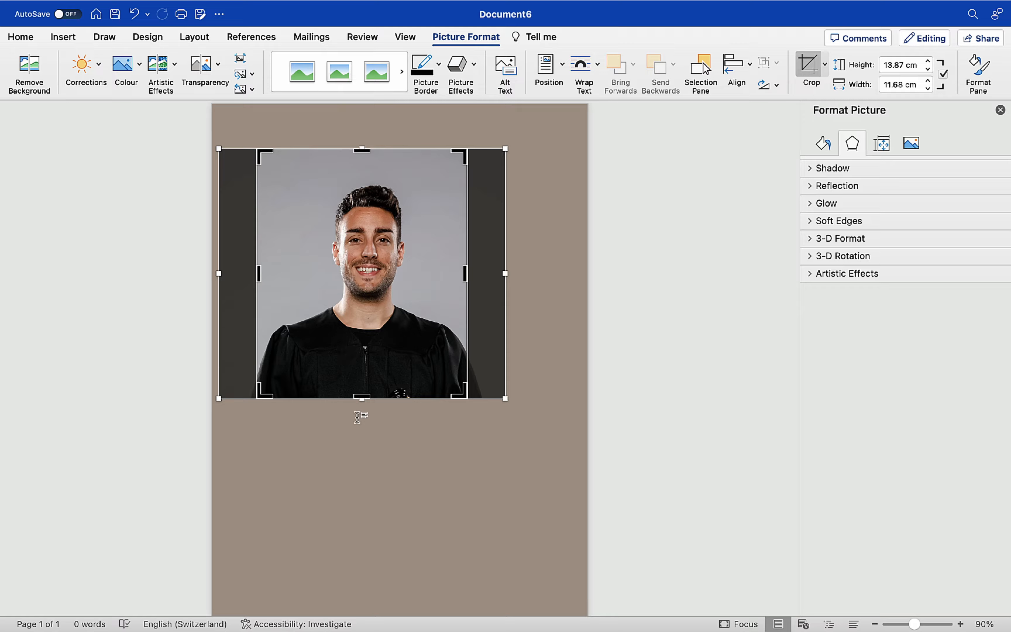
left_click(357, 417)
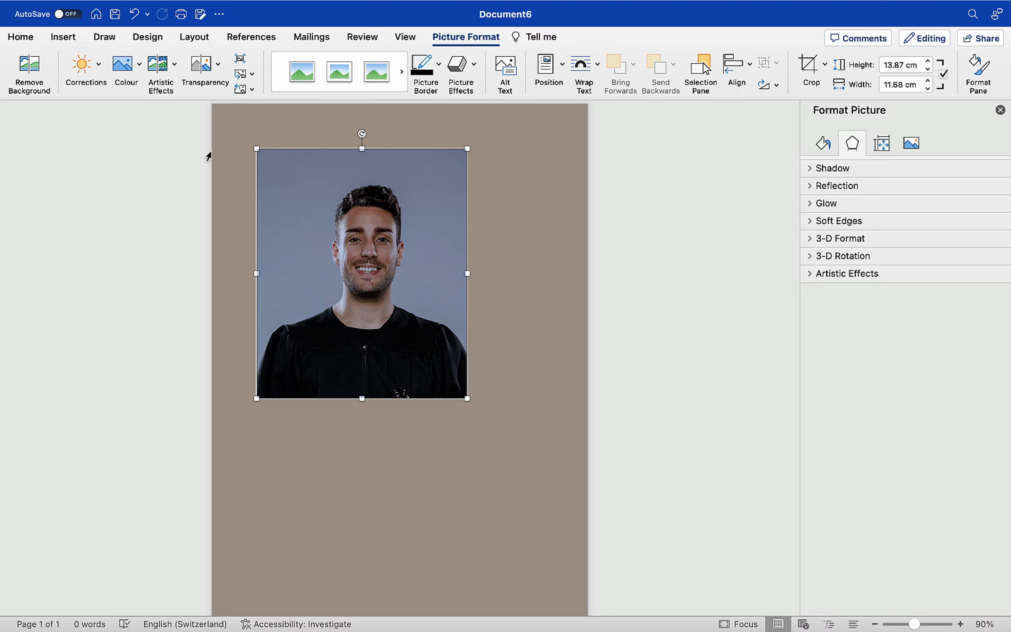
Step: Turn the photo black and white with the lowest Colour Saturation preset
left_click(137, 66)
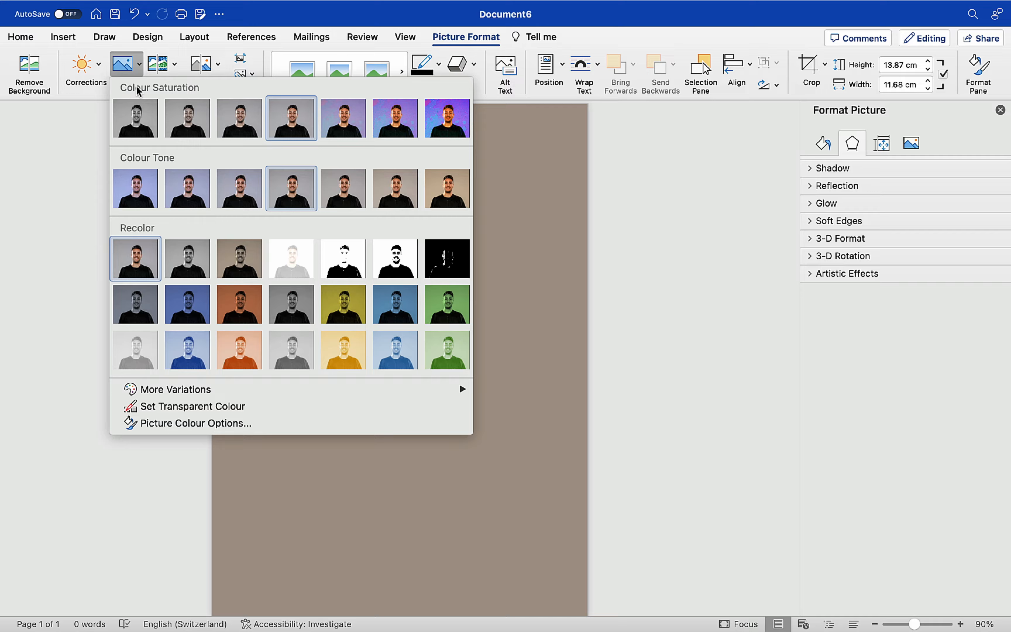
left_click(137, 120)
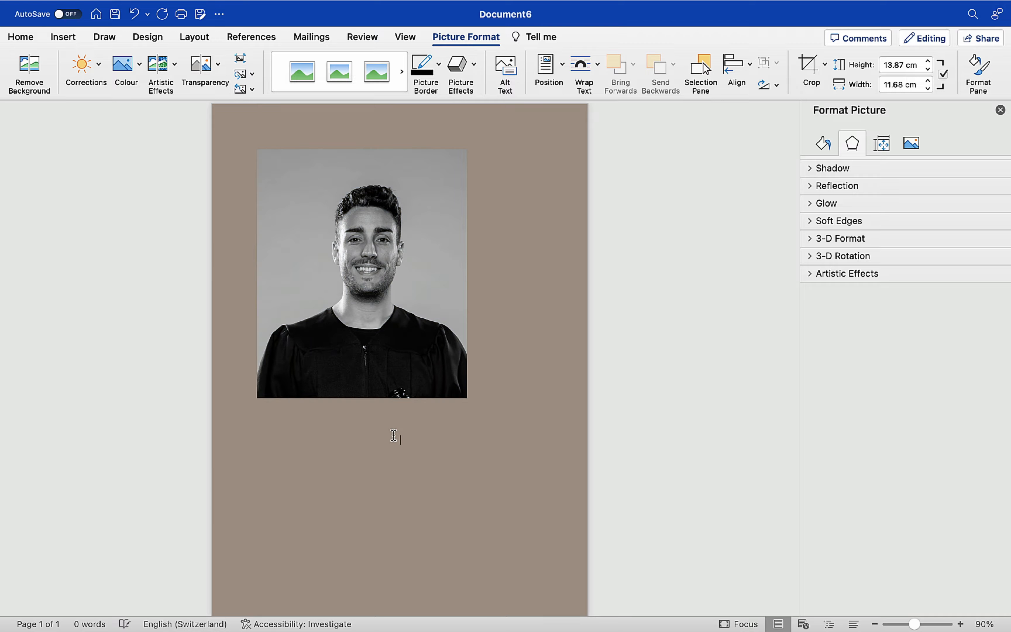
double_click(395, 436)
key("super+z")
key("super+z")
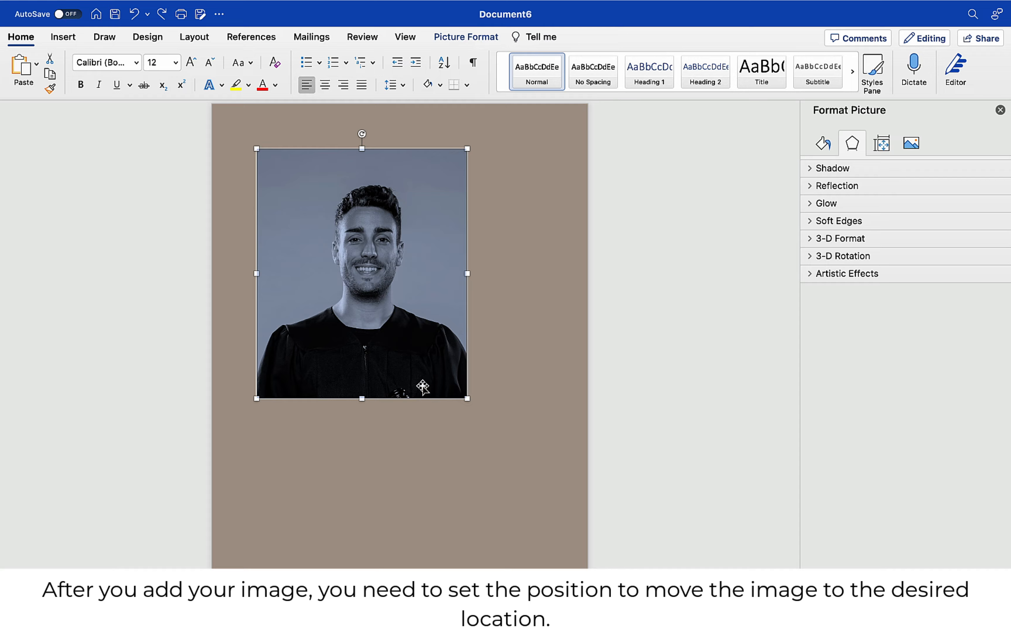
Step: Set the photo's text wrapping style to Tight in its size and position settings
left_click_drag(416, 322, 478, 389)
right_click(406, 299)
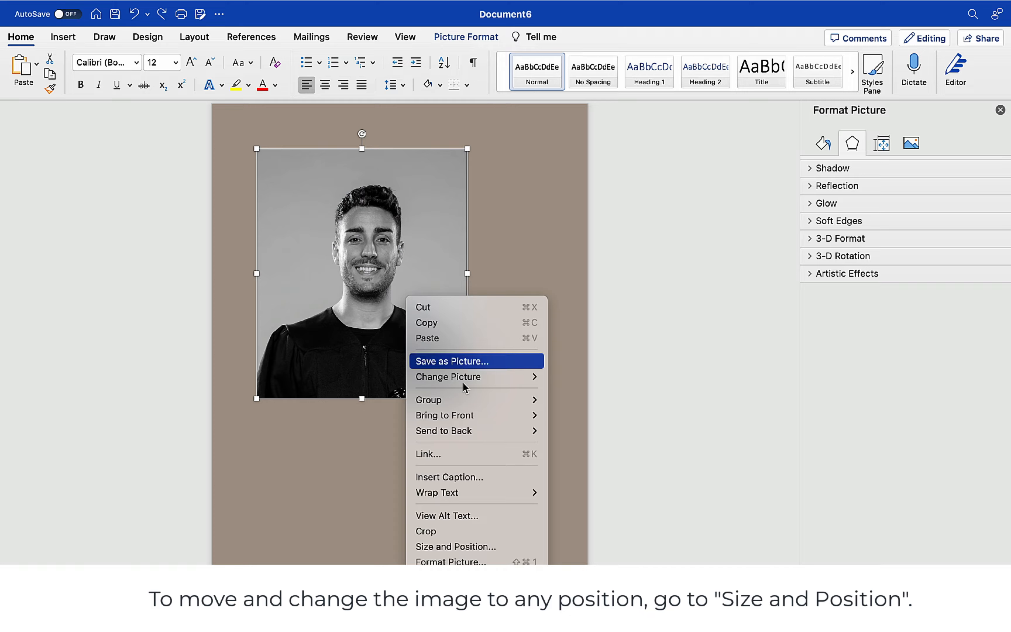
mouse_move(492, 435)
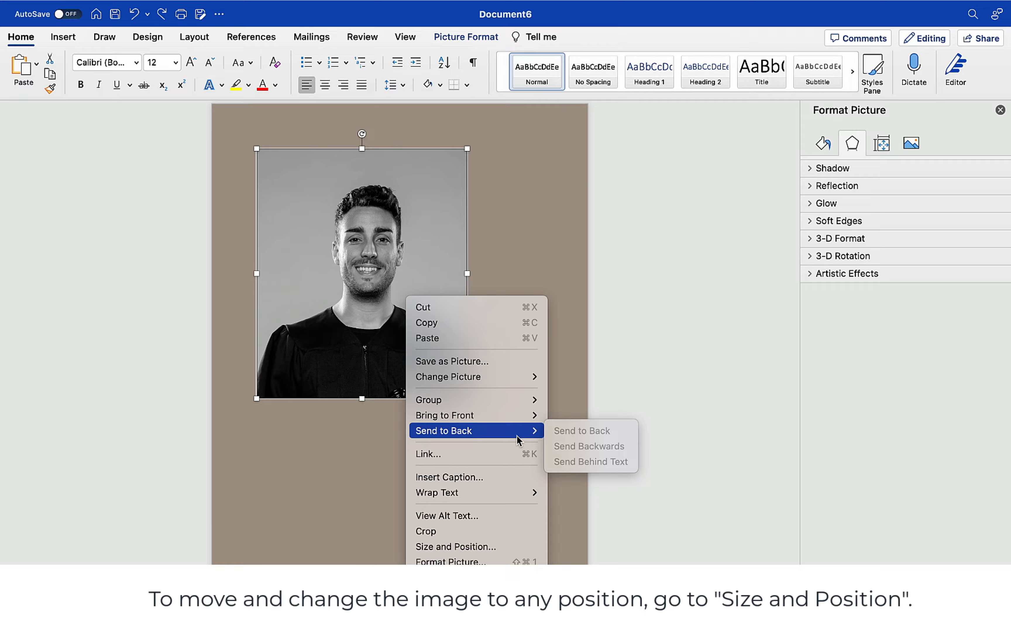
left_click(485, 546)
left_click(508, 97)
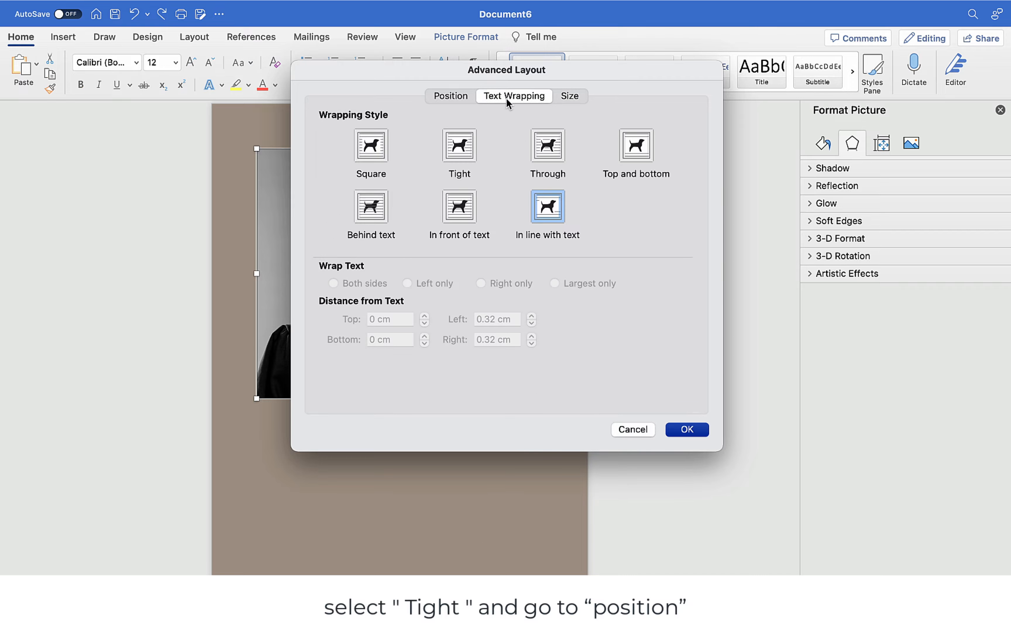
left_click(462, 147)
Step: Set the photo's horizontal and vertical absolute positions relative to Page, and move it down to the page's left edge
left_click(450, 96)
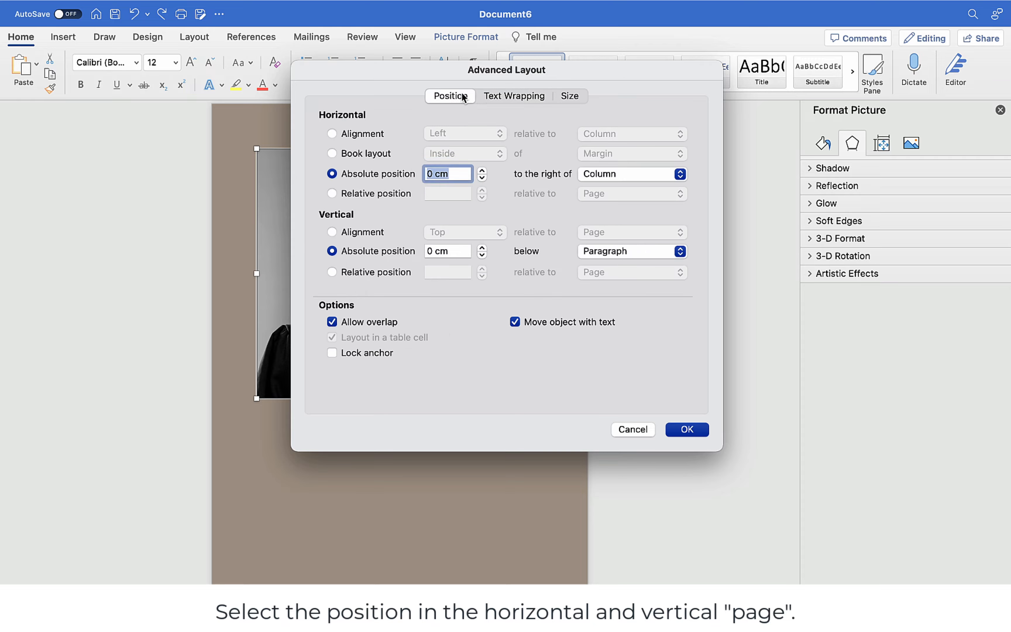
left_click(616, 174)
left_click(609, 161)
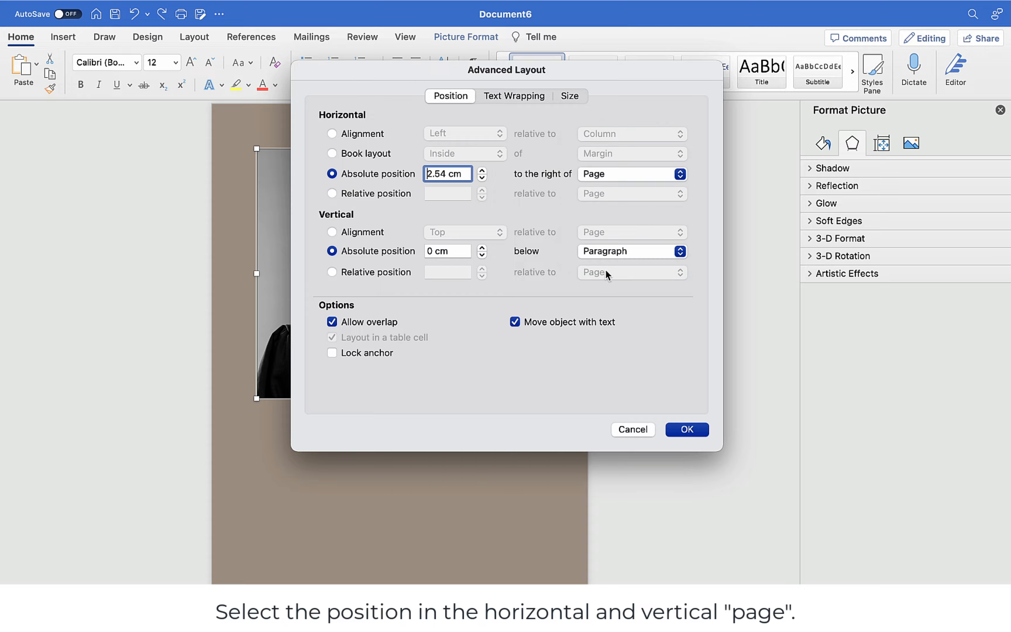
left_click(611, 252)
left_click(615, 240)
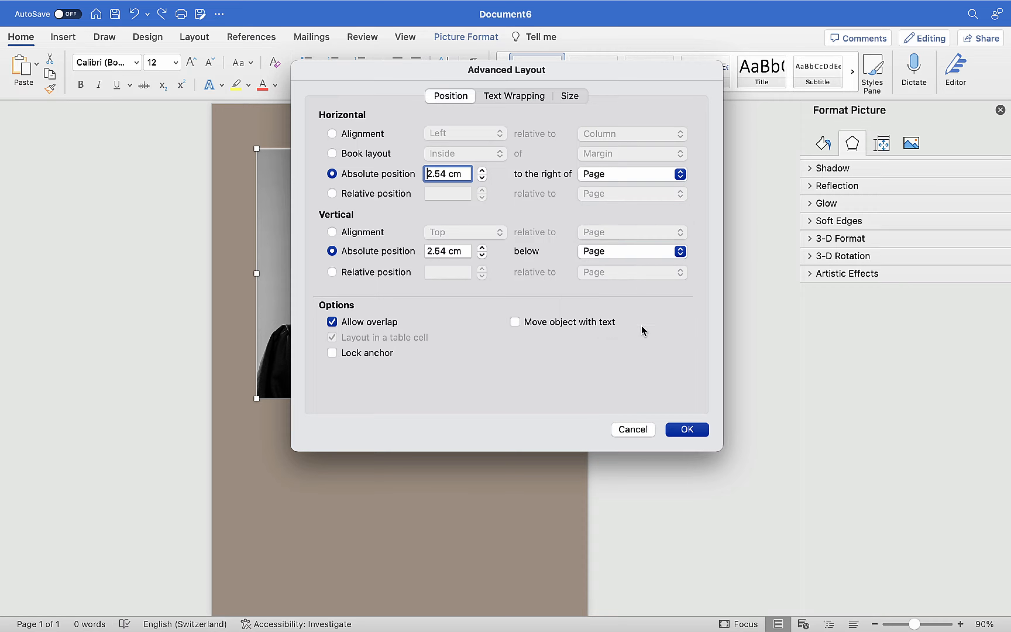
left_click(677, 430)
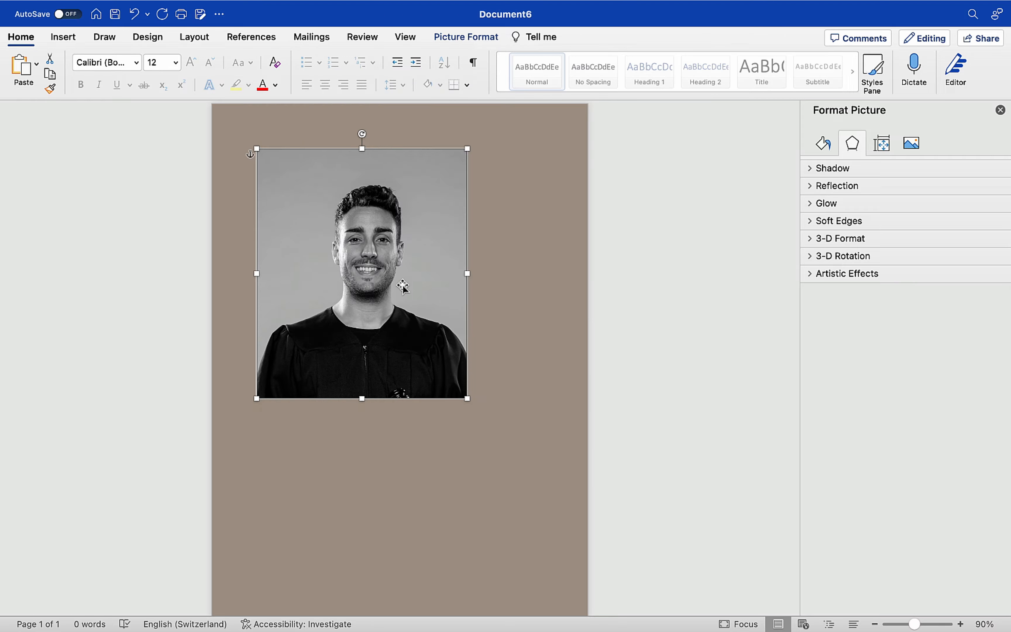
left_click_drag(403, 286, 358, 330)
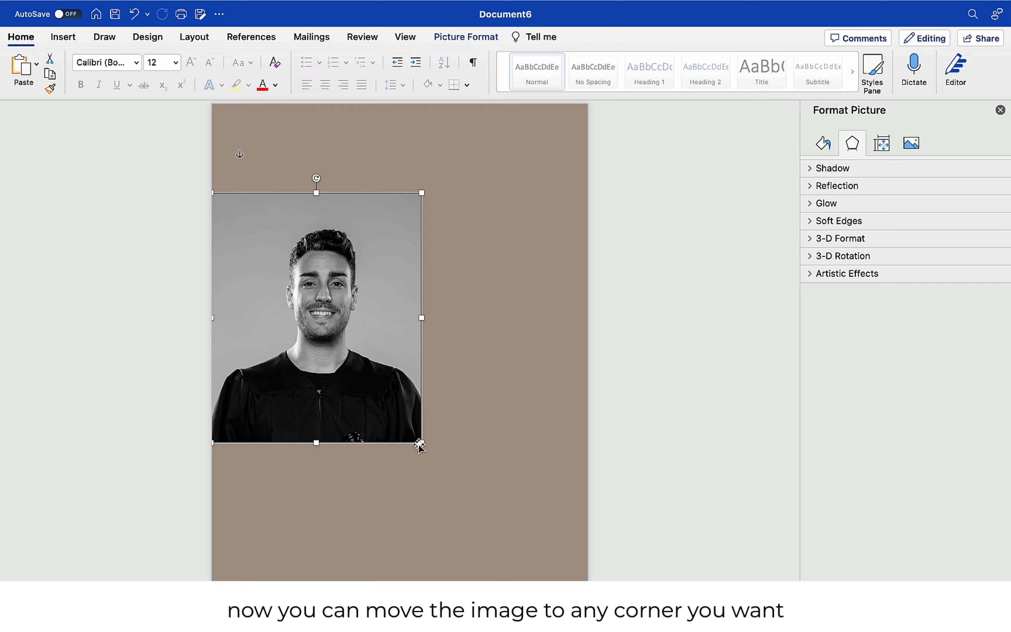
Step: Enlarge the photo slightly in proportion, keeping it flush against the page's left edge
left_click_drag(421, 444, 436, 460)
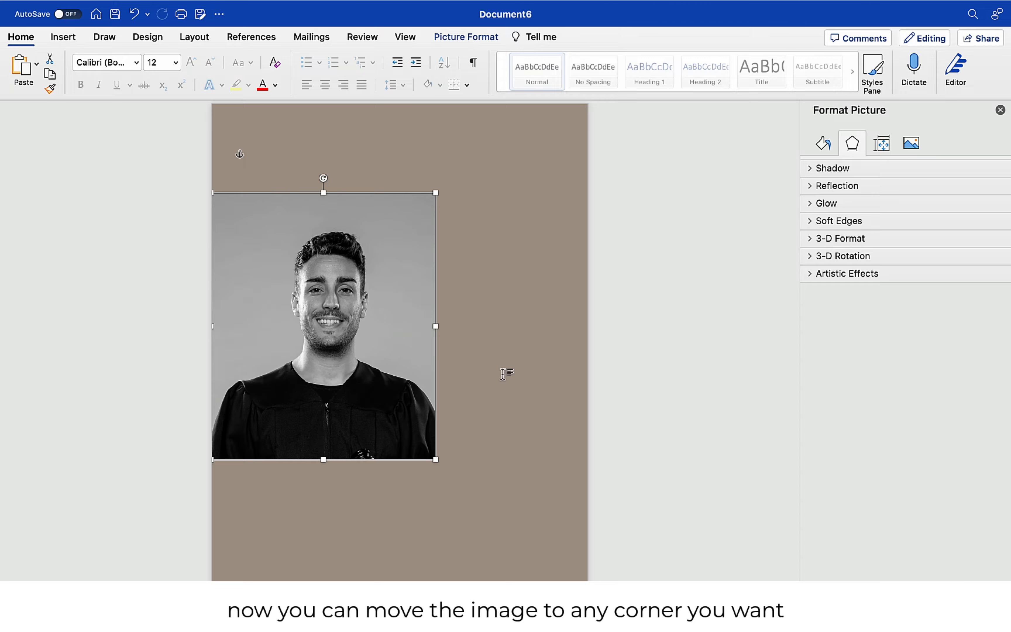
key("super+a")
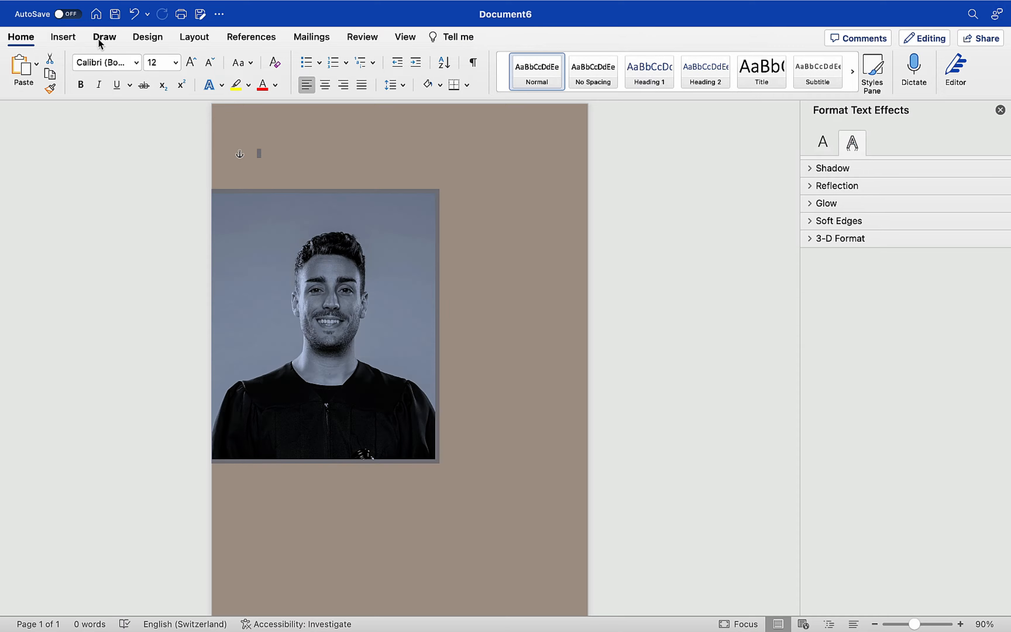
Step: Draw a tall rectangle about 19.6 cm high and 6.2 cm wide over the photo's right part, extending above and below it
left_click(68, 39)
left_click(191, 66)
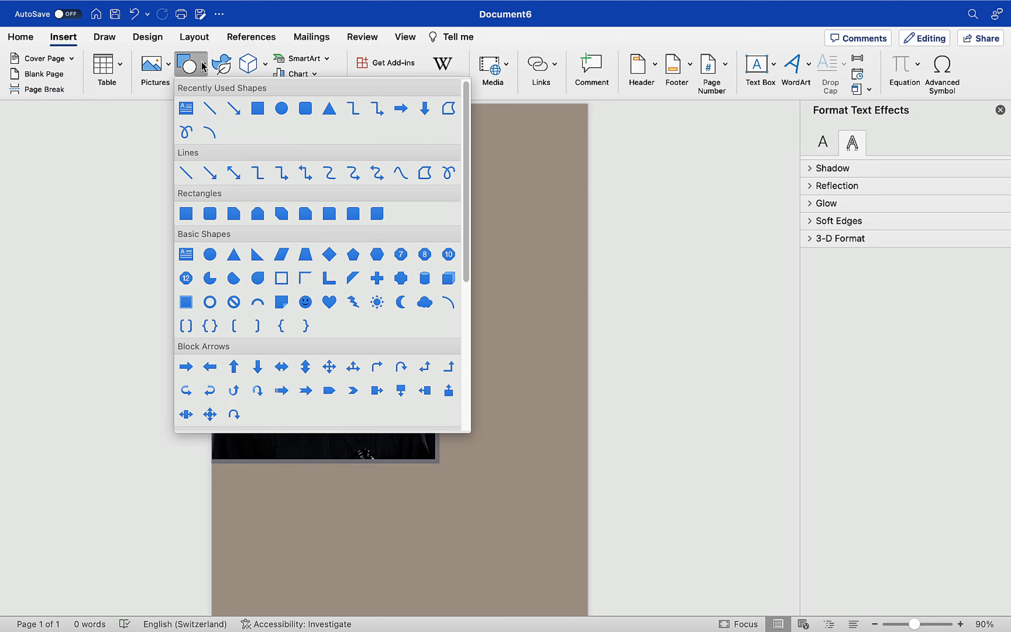
left_click(255, 108)
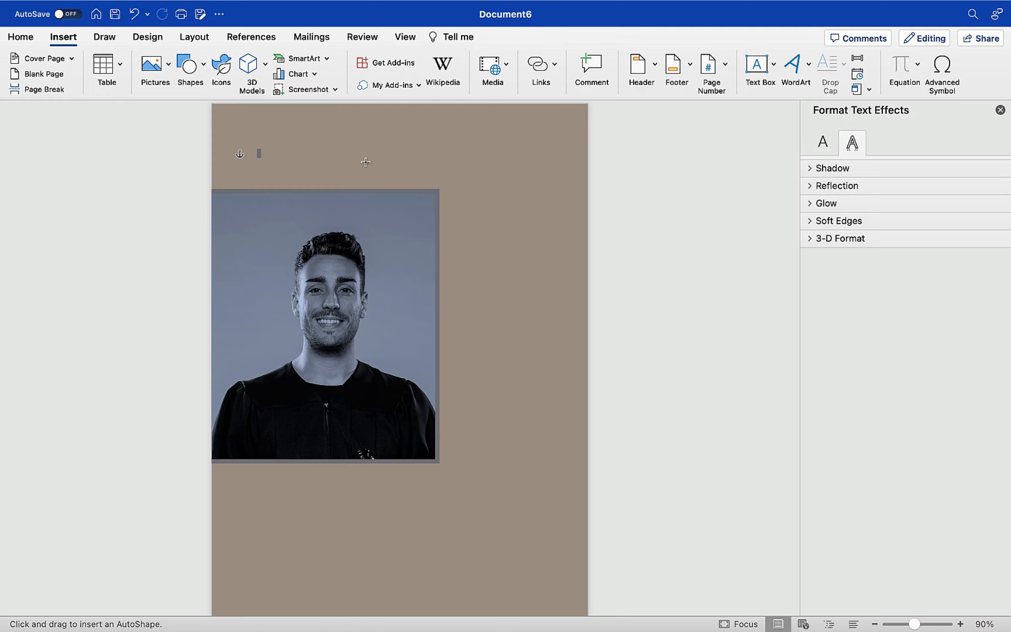
left_click_drag(365, 158, 477, 510)
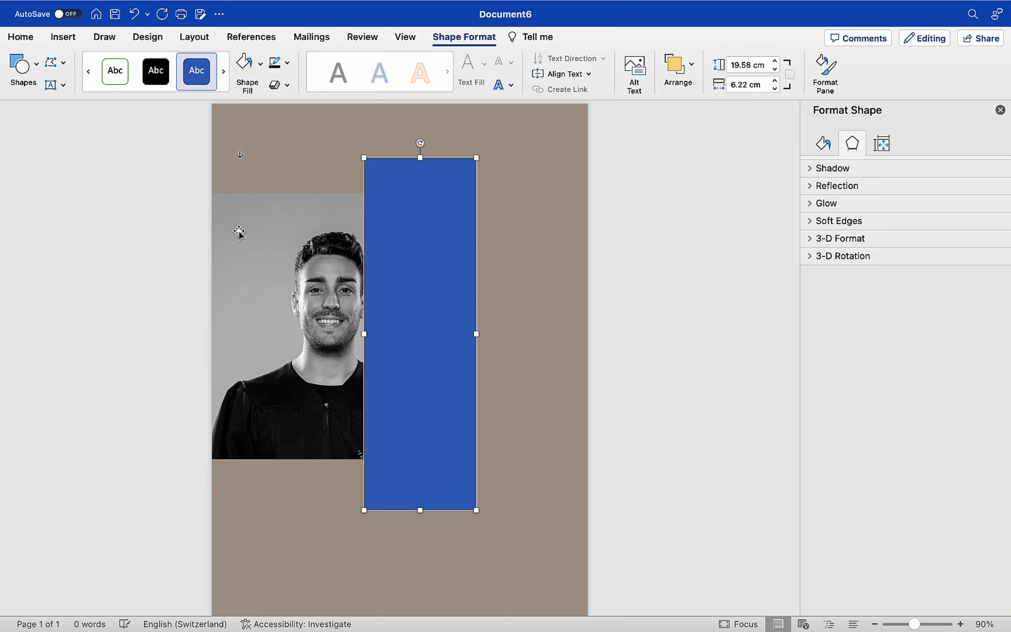
Step: Remove the tall rectangle's fill and give it a black outline
left_click(262, 70)
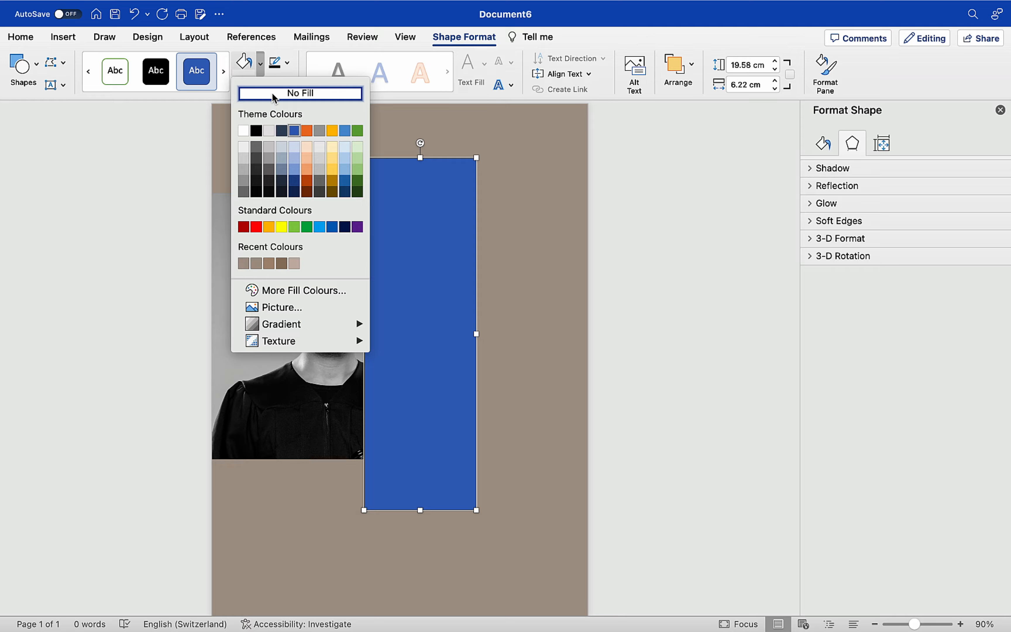
left_click(298, 92)
left_click(288, 65)
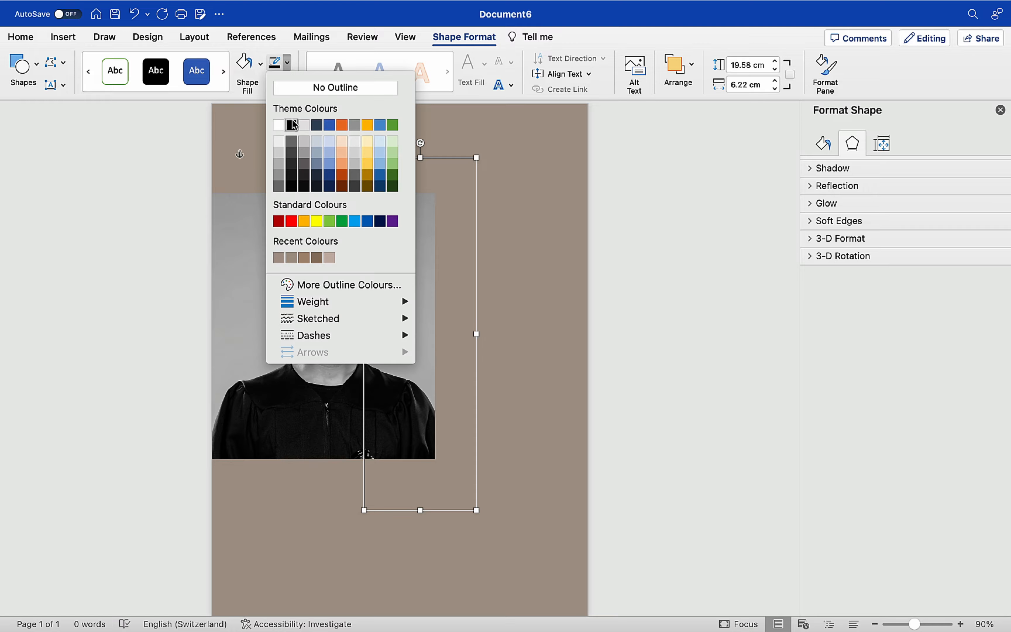
left_click(292, 126)
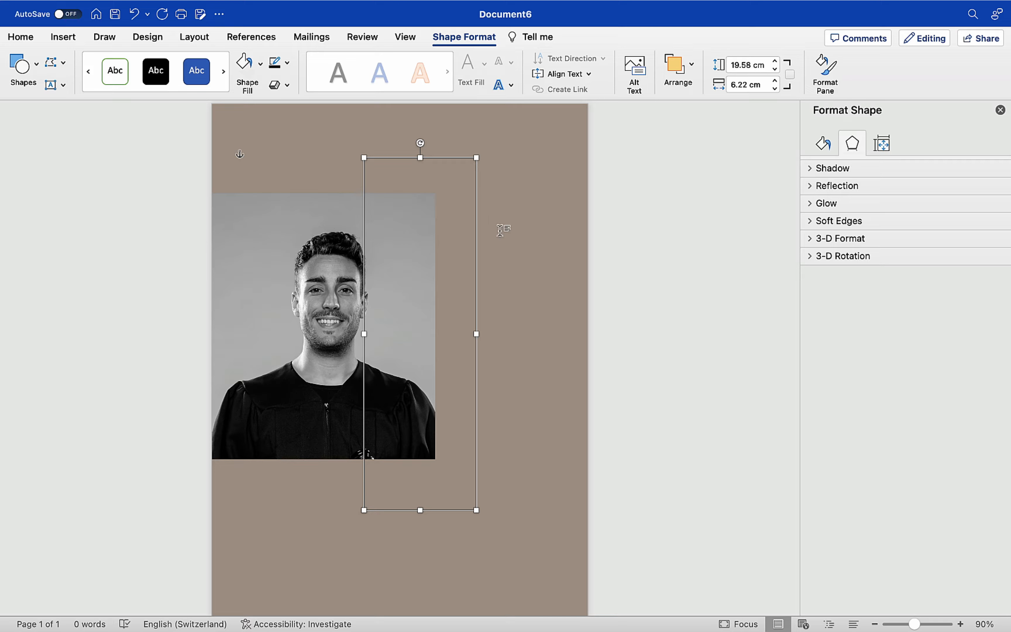
Step: Send the outlined rectangle behind the text so that it sits behind the photo
left_click(511, 234)
left_click(477, 163)
right_click(477, 163)
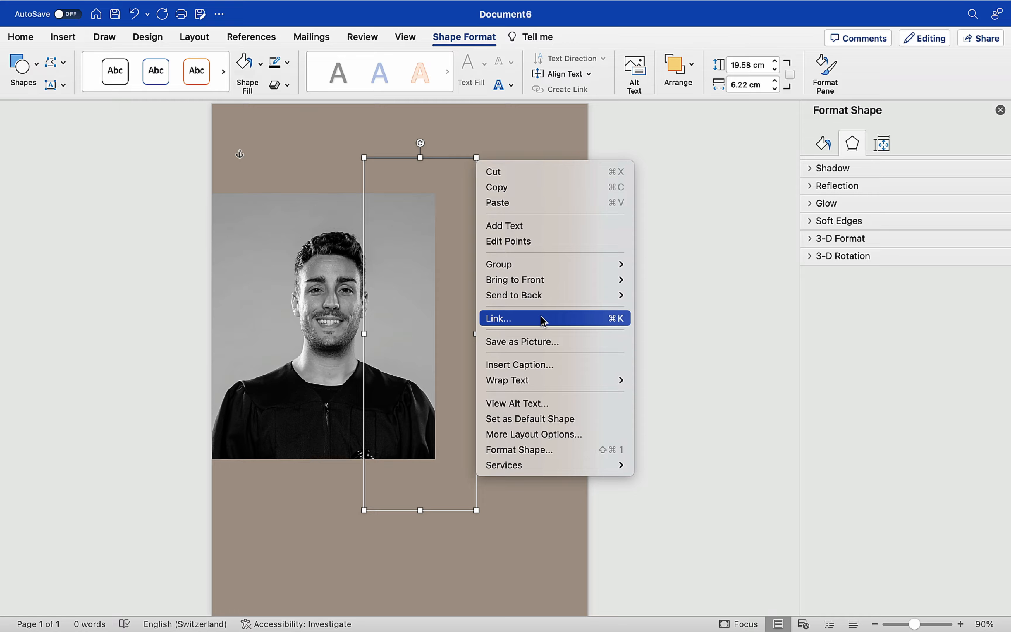
mouse_move(546, 297)
left_click(677, 326)
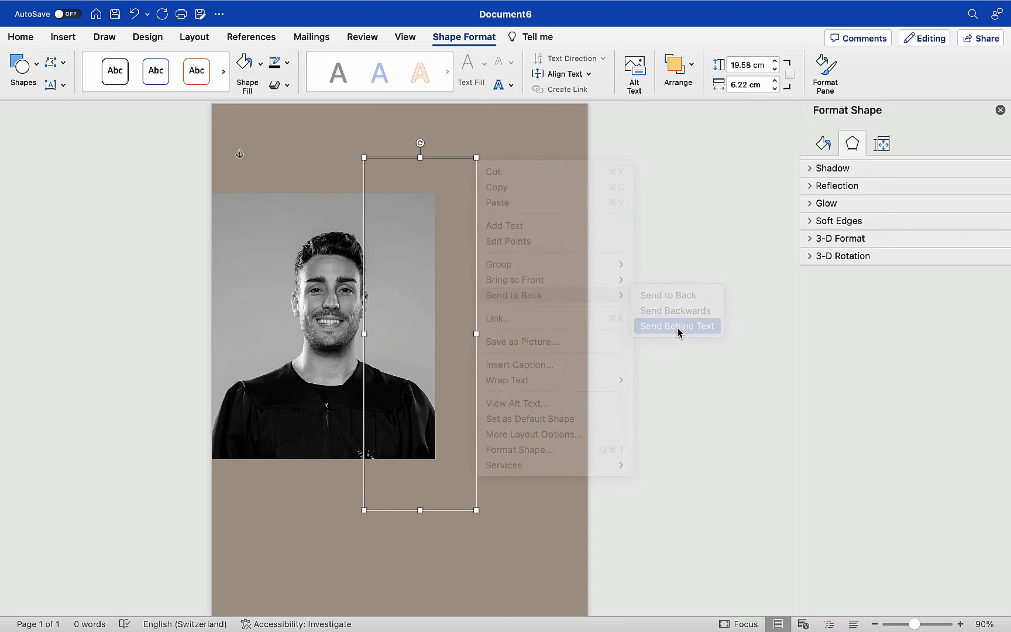
left_click(564, 362)
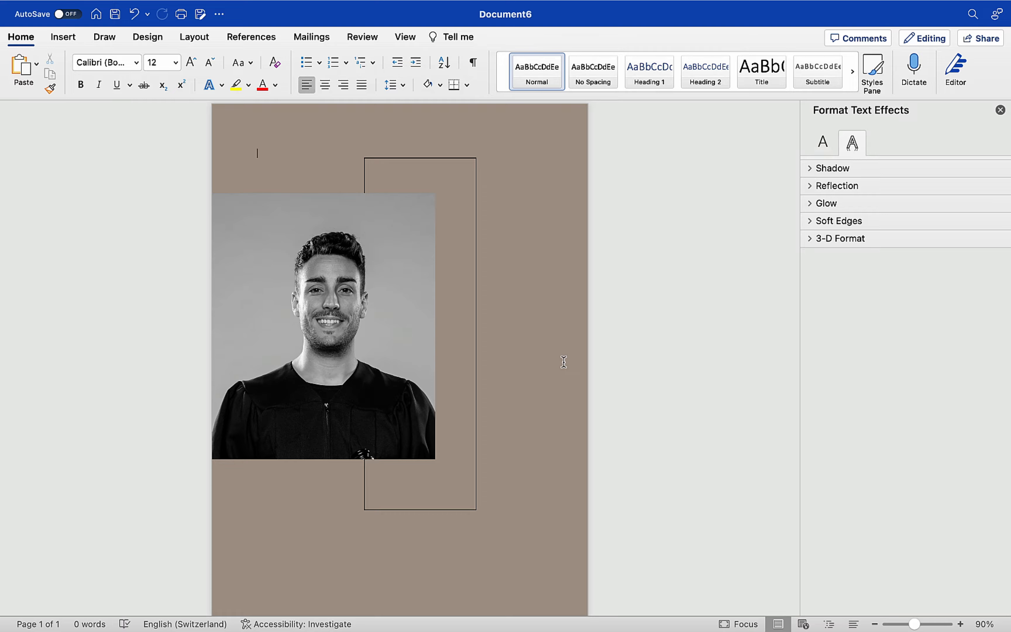
Step: Draw a text box about 14 cm wide and 4.7 cm high below the photo and enter the person's full name in capitals on two lines
scroll(564, 361, "down", 2)
scroll(565, 379, "down", 1)
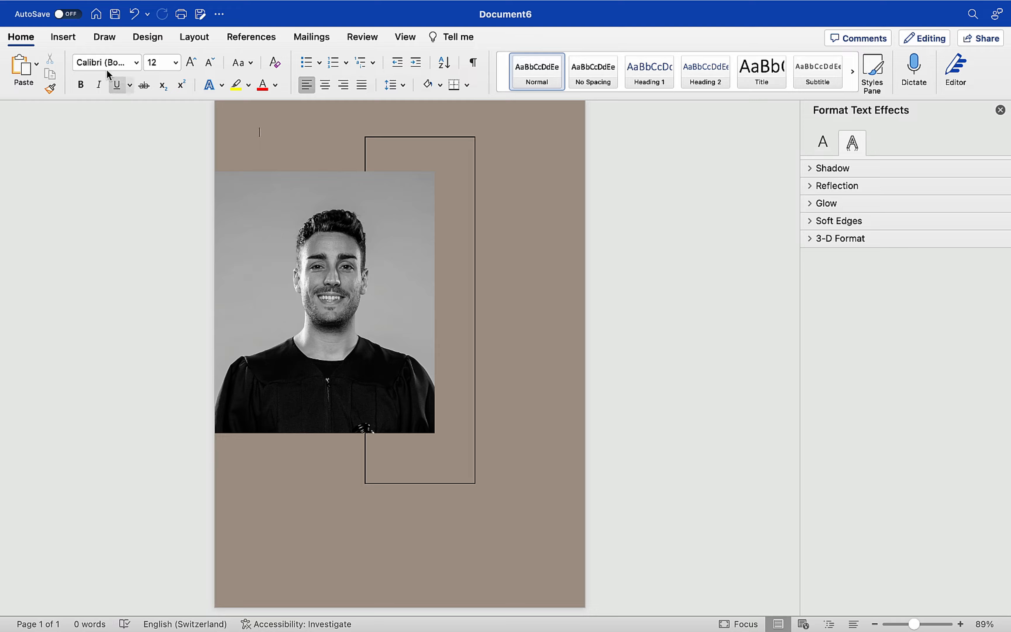
left_click(63, 37)
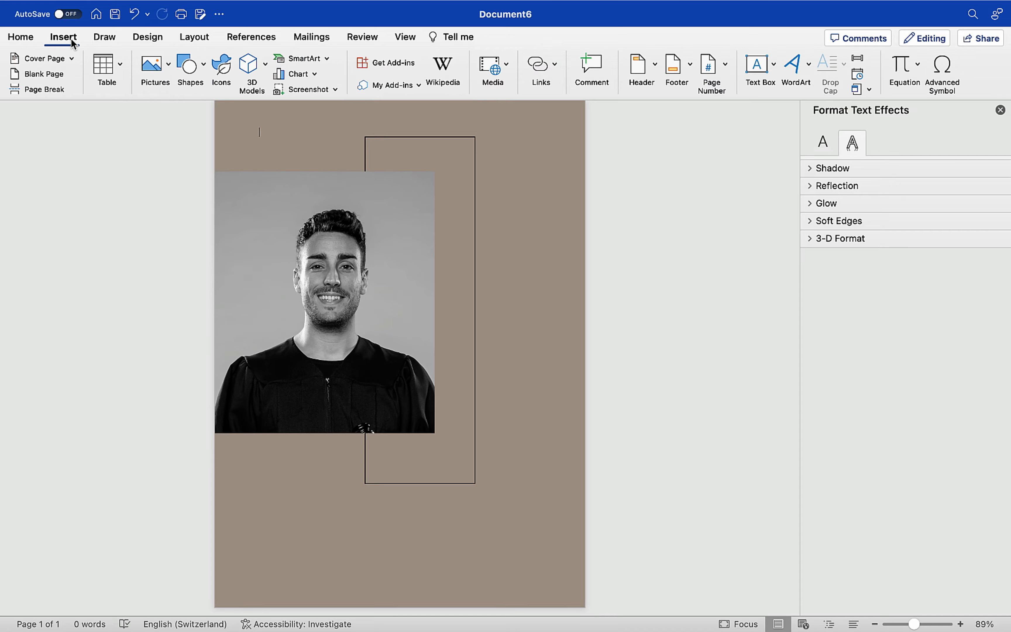
left_click(195, 59)
left_click(186, 110)
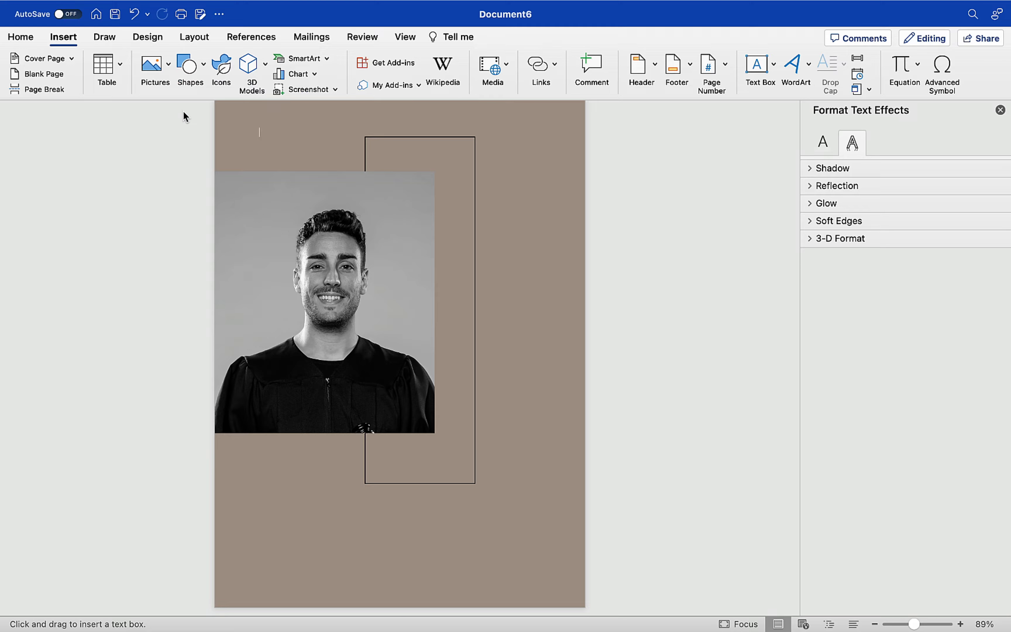
left_click_drag(293, 495, 542, 578)
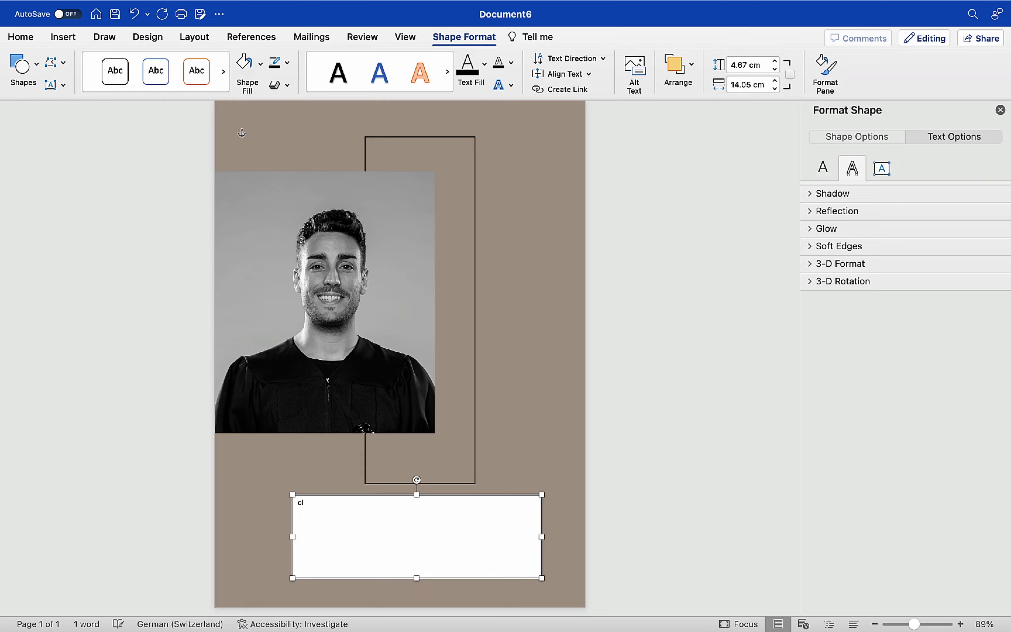
key("BackSpace")
type("OLIVER")
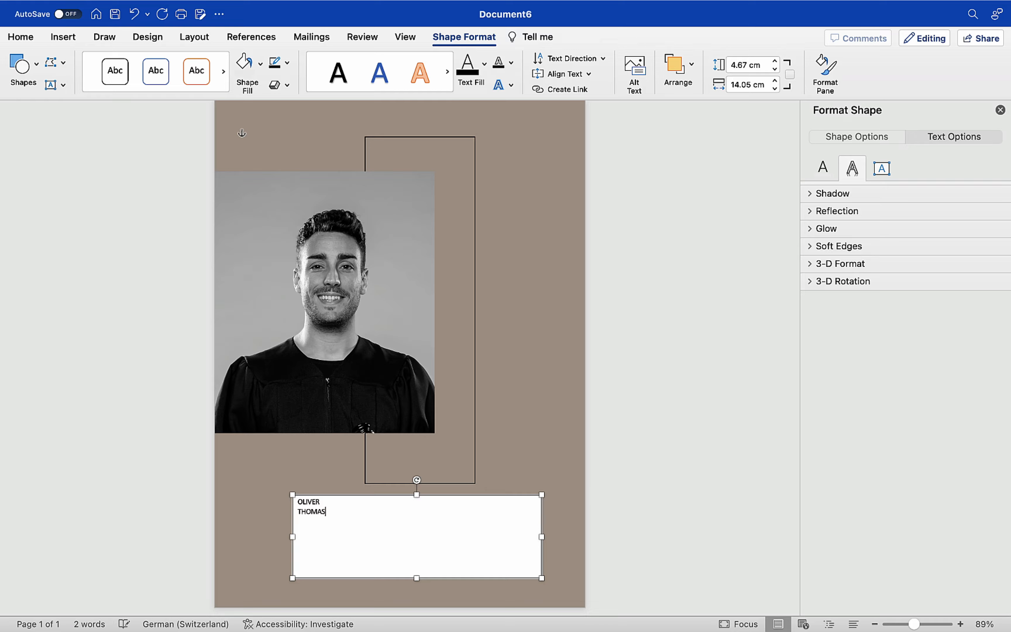
Step: Format all the name text in the Avenir font at size 48
key("super+a")
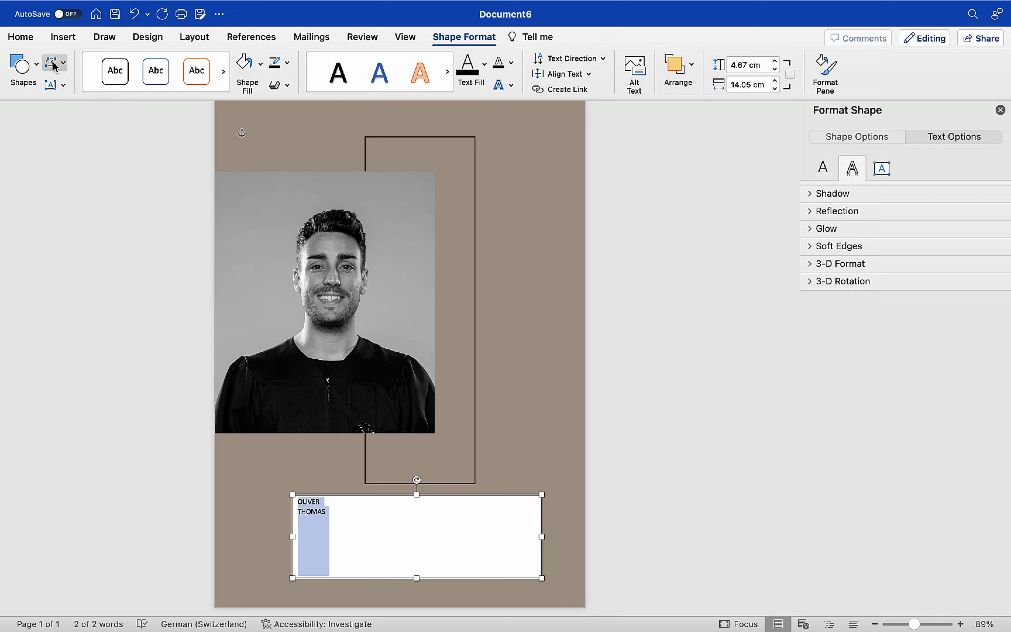
left_click(23, 39)
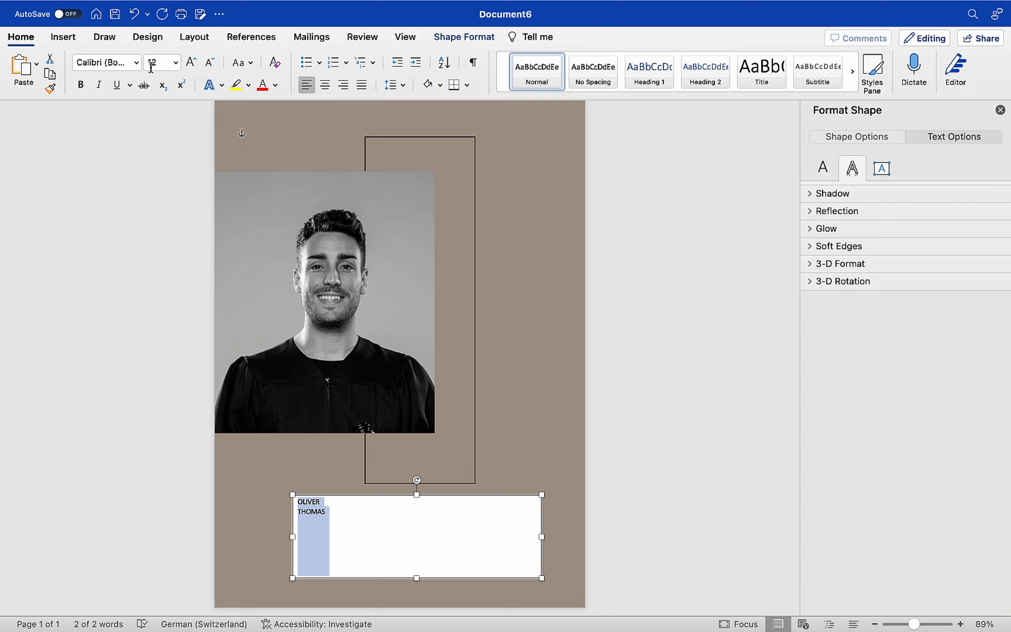
left_click(136, 62)
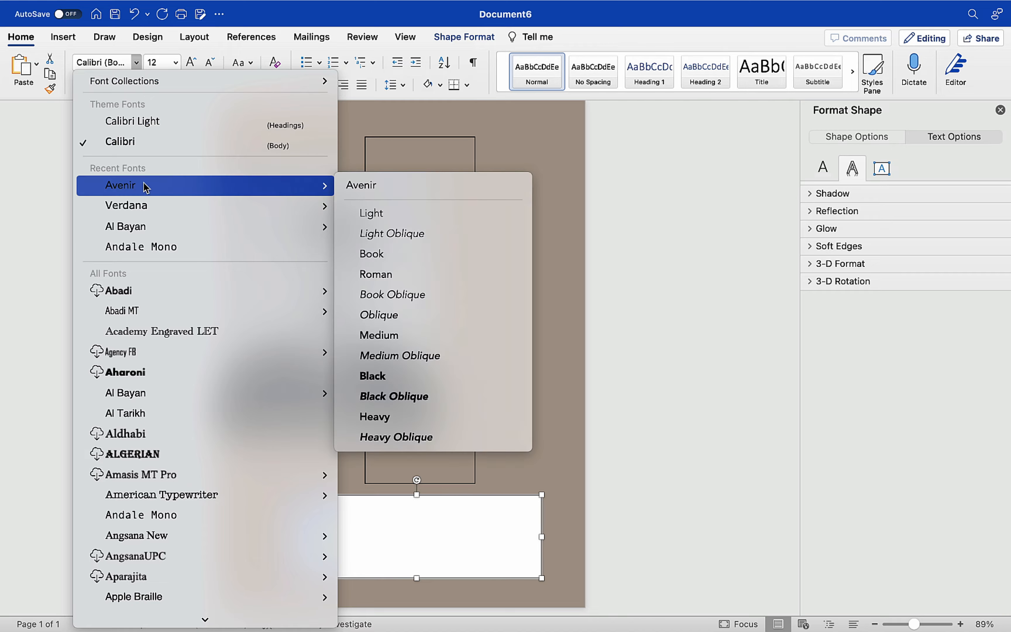
mouse_move(151, 230)
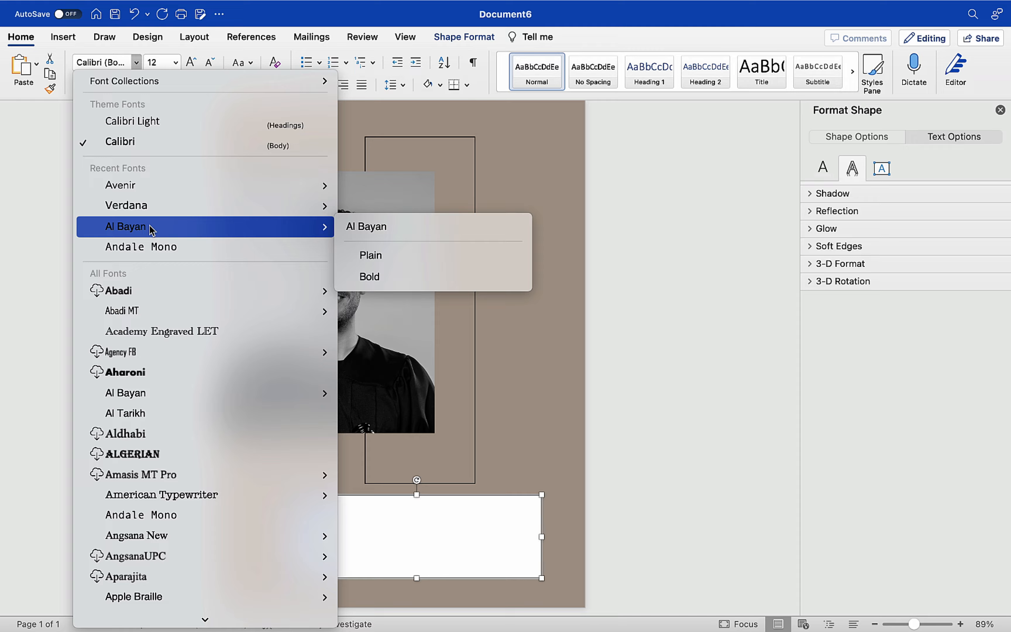
mouse_move(171, 193)
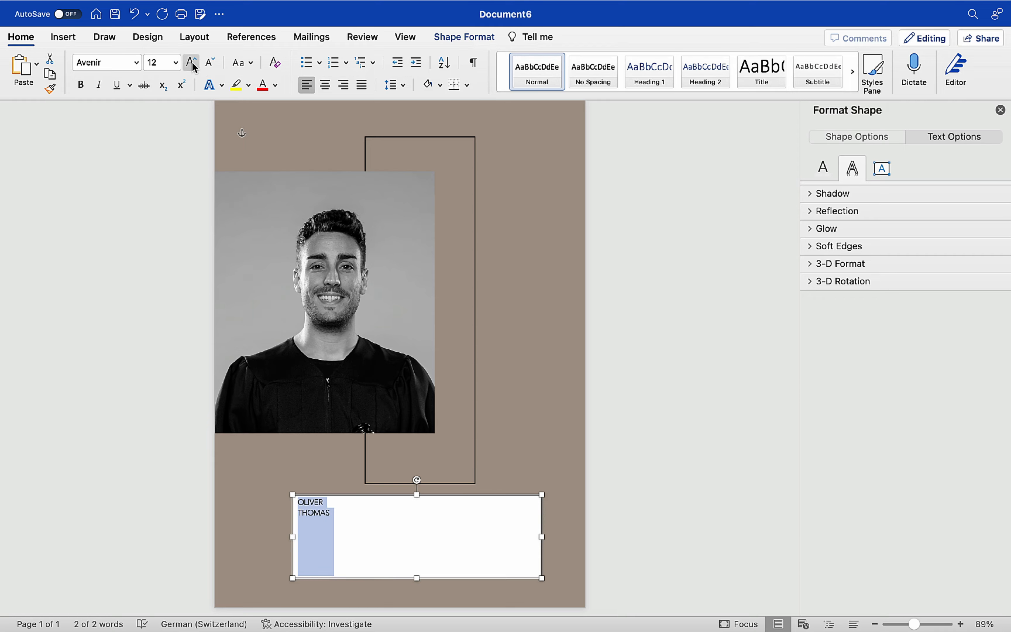
left_click(193, 63)
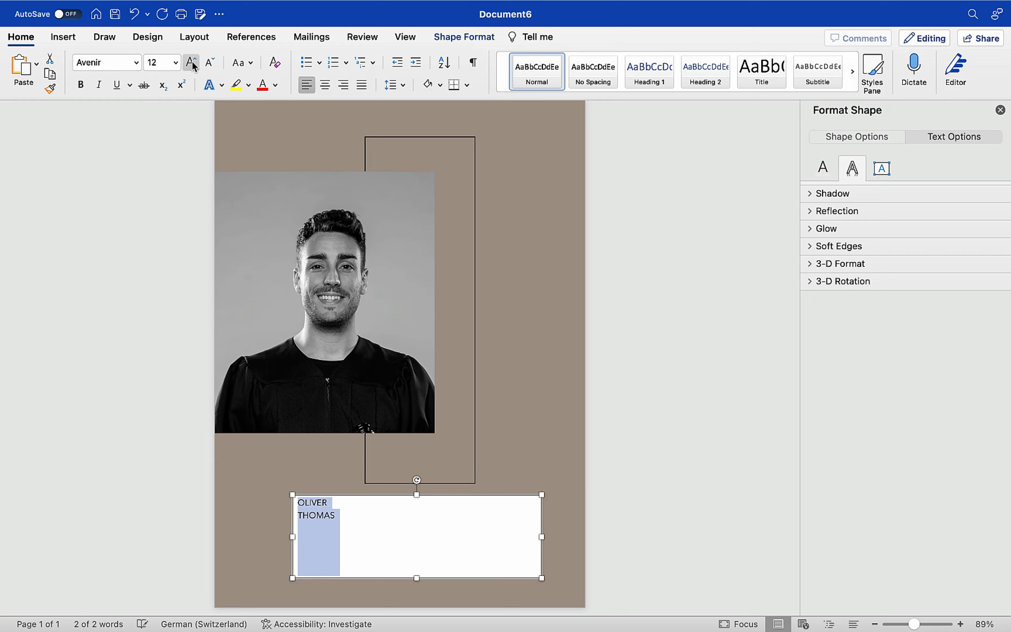
left_click(192, 64)
left_click(193, 63)
left_click(193, 64)
left_click(193, 63)
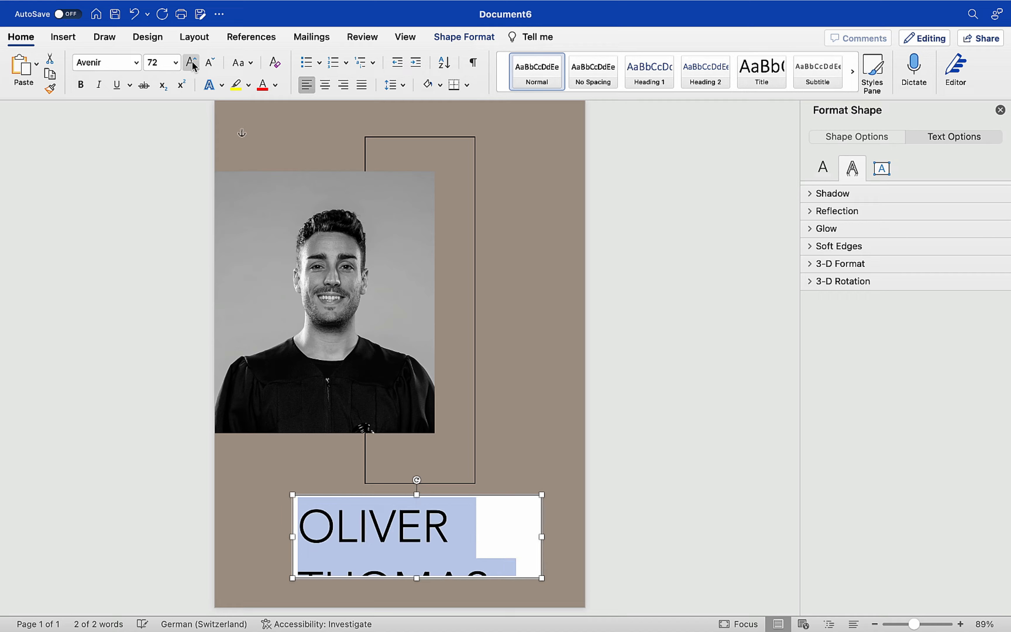
left_click(211, 64)
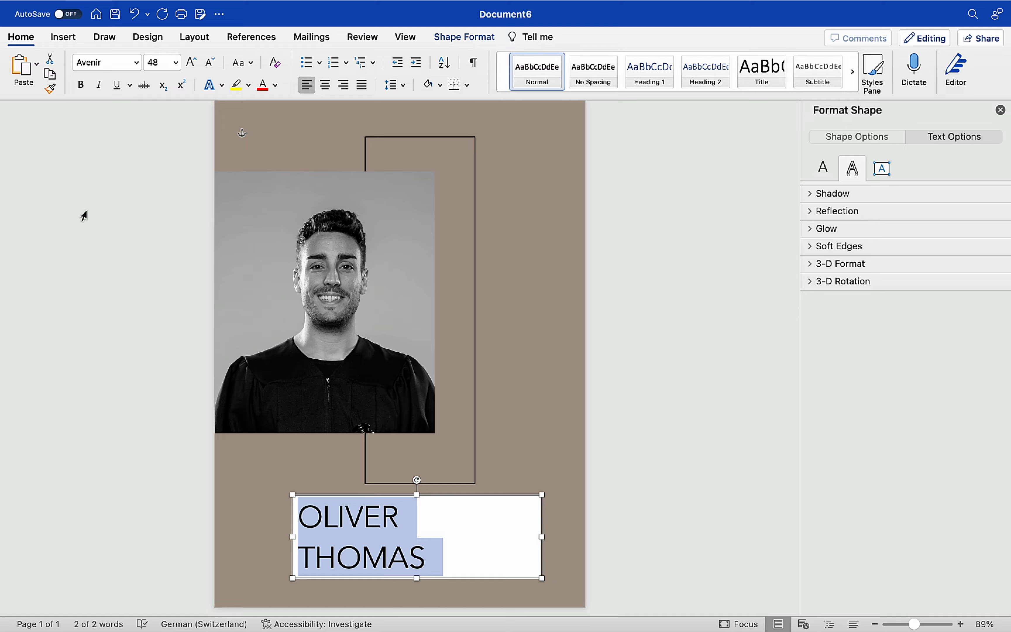
Step: Change the font of the selected name text to Times
left_click(137, 64)
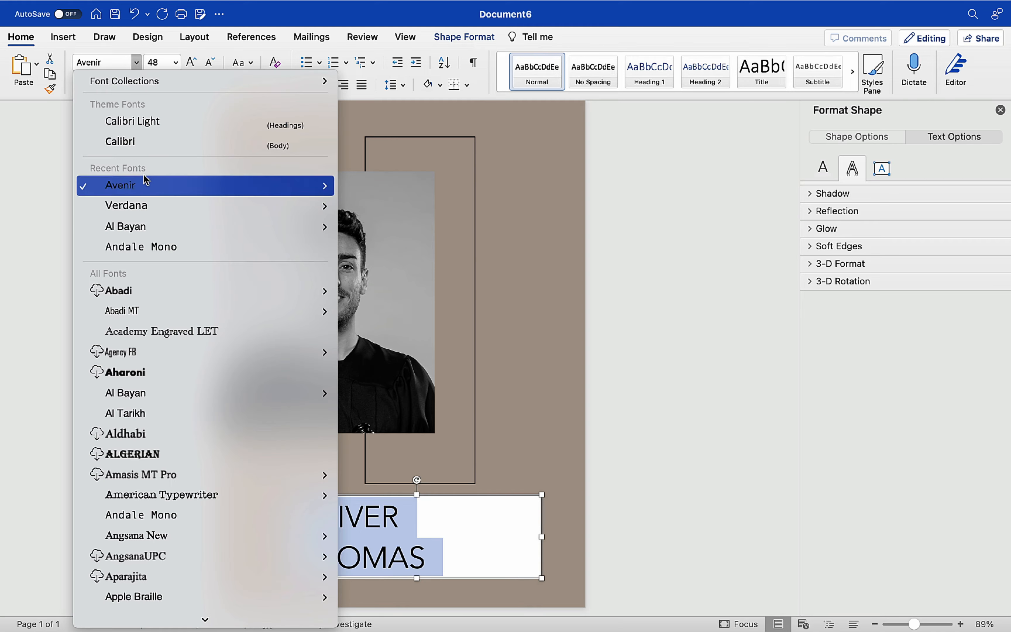
left_click(119, 67)
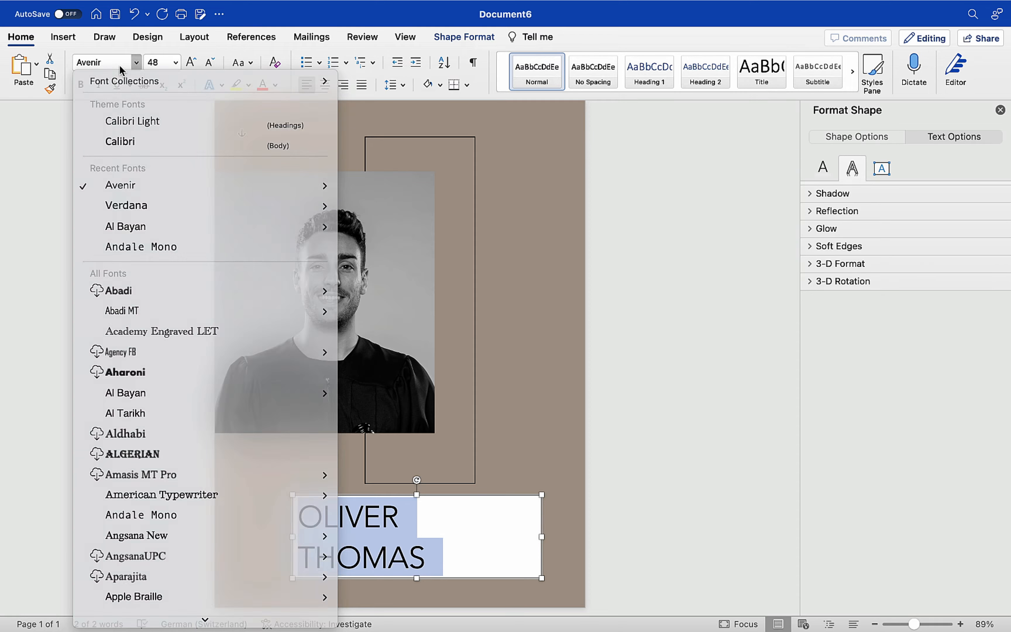
left_click(108, 63)
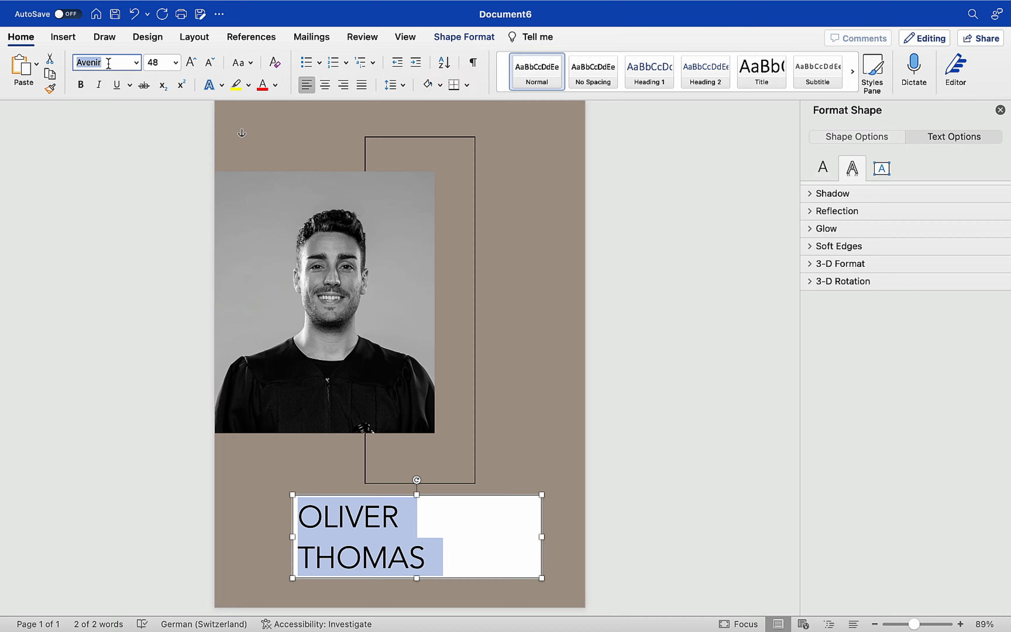
type("New")
key("BackSpace")
type("Times")
key("Return")
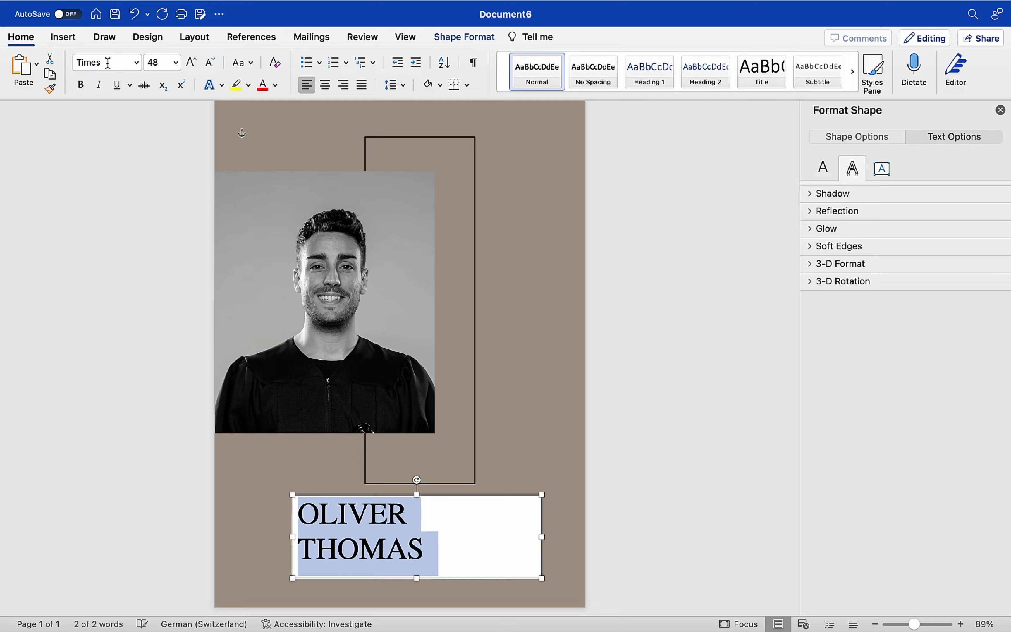
left_click(137, 62)
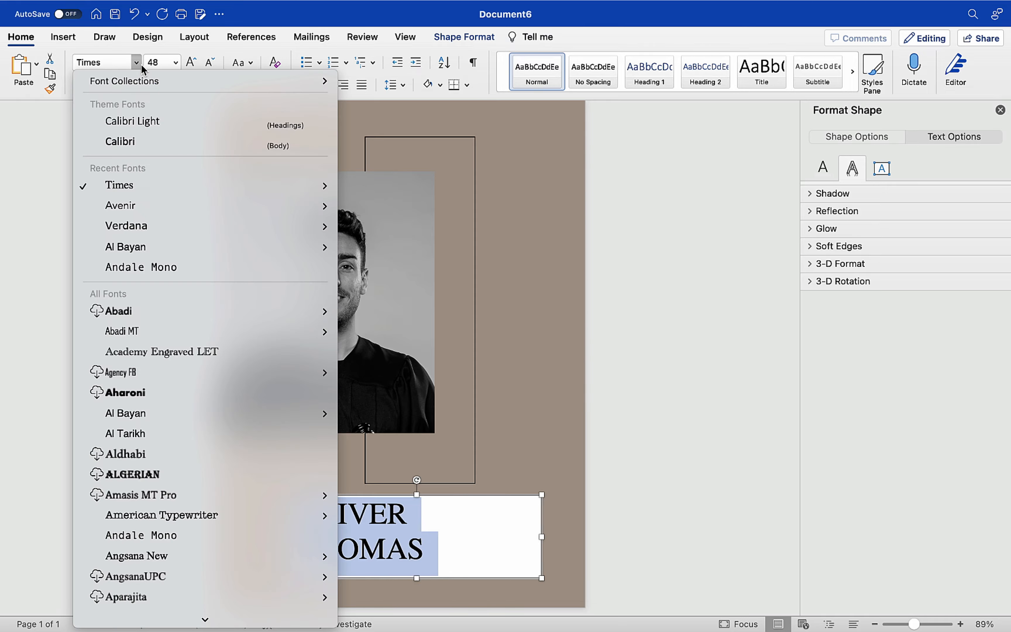
mouse_move(121, 193)
left_click(454, 548)
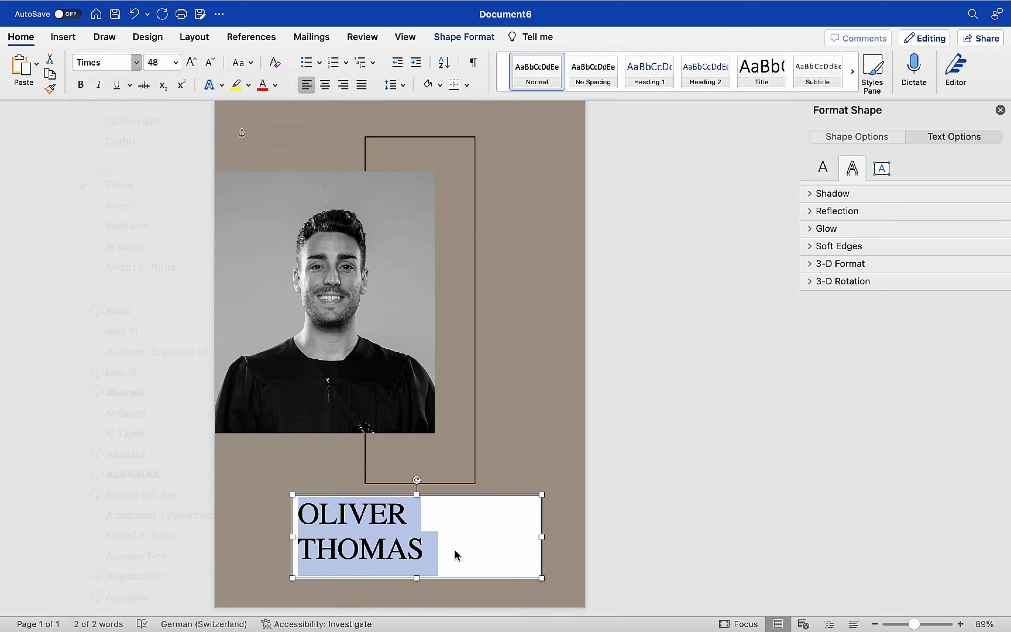
Step: Remove the fill and outline from the text box holding the name
left_click(542, 496)
left_click(464, 37)
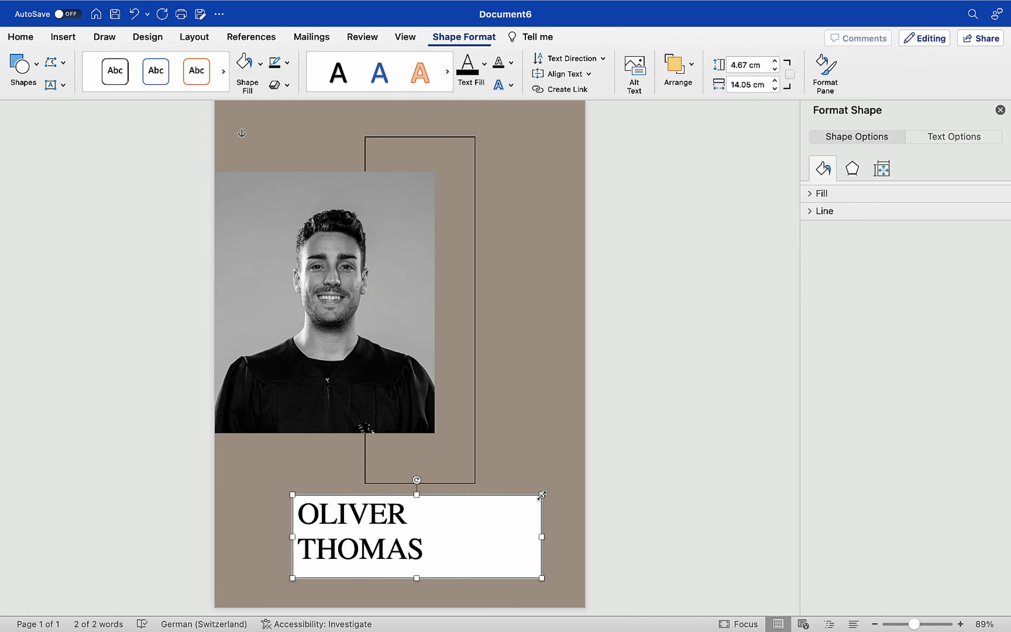
left_click(243, 63)
left_click(287, 61)
left_click(293, 87)
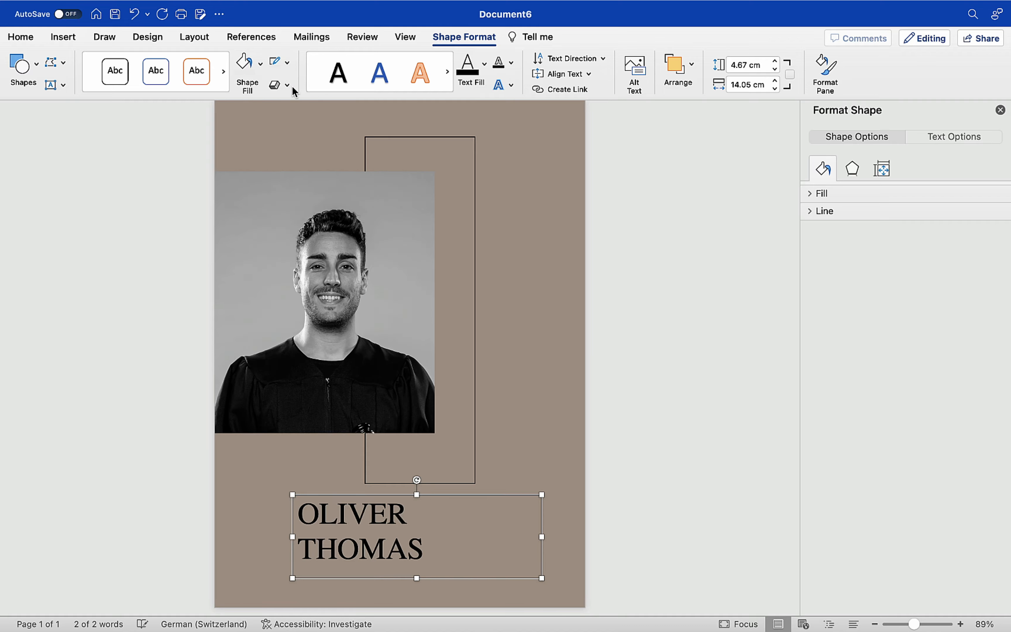
Step: Colour the first name in the name text box white
left_click(369, 536)
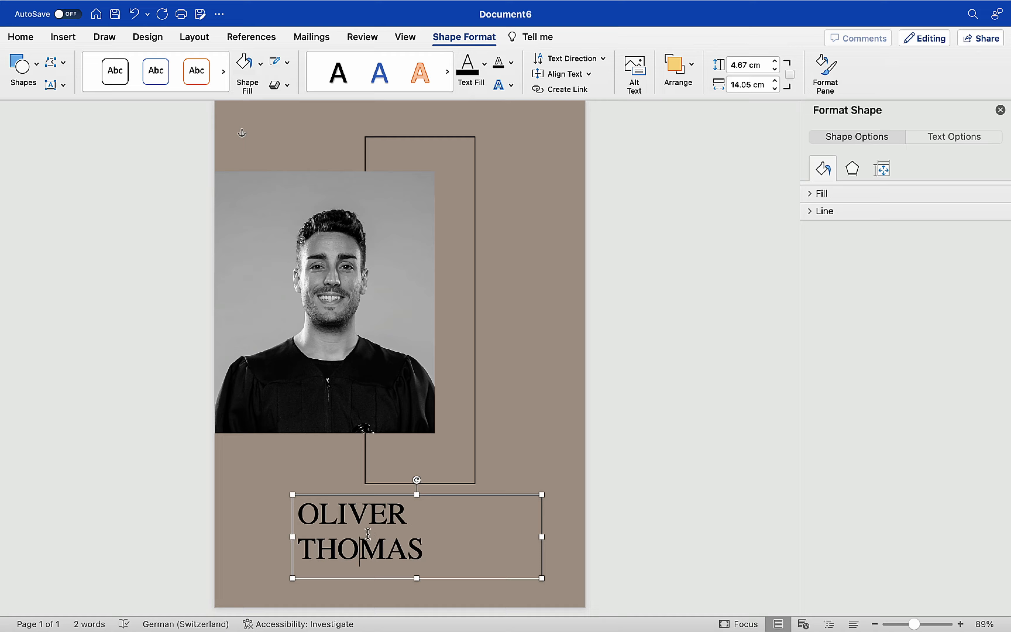
left_click(374, 520)
double_click(375, 520)
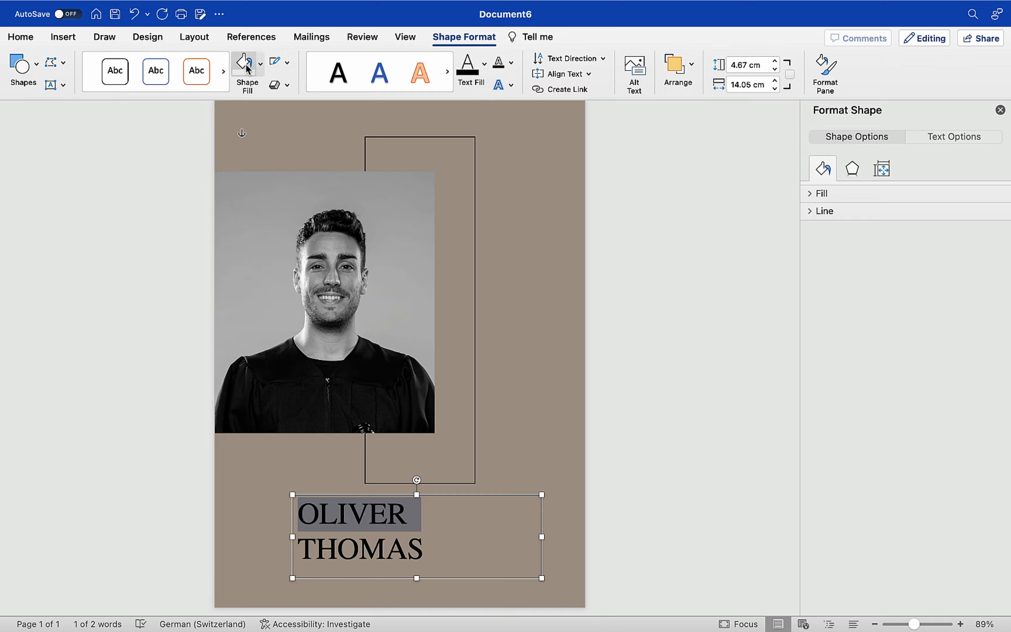
left_click(23, 38)
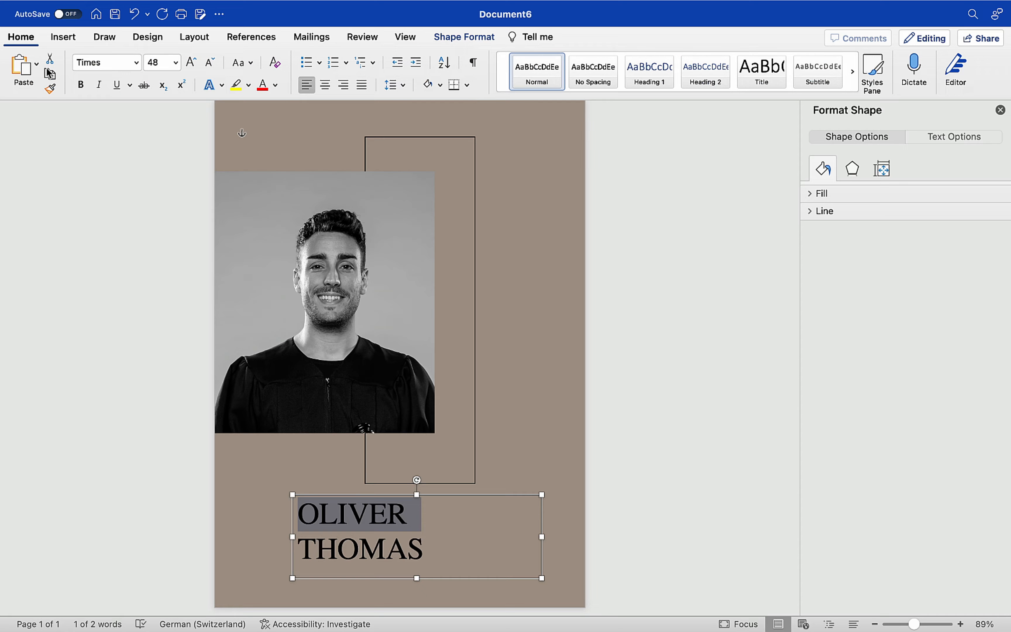
left_click(276, 85)
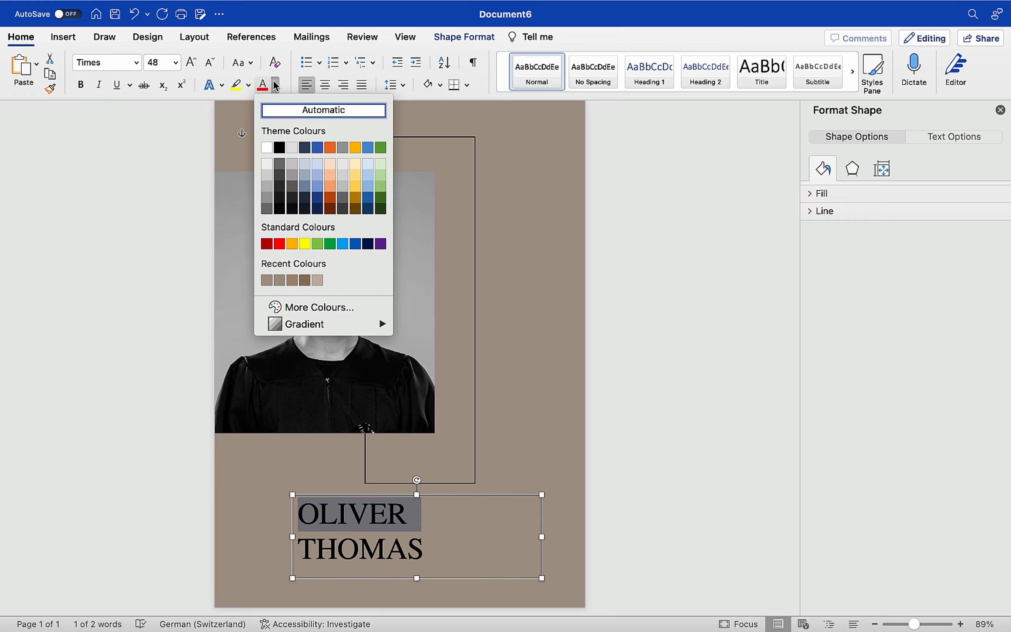
left_click(267, 149)
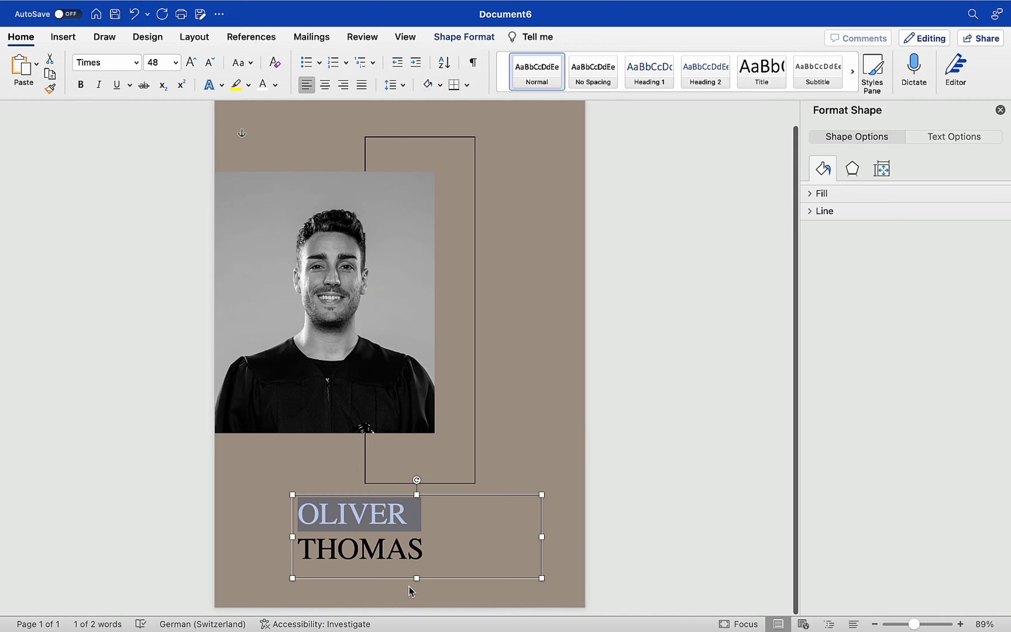
Step: Move the name text box slightly left on the page and narrow it to fit the two-line name
left_click_drag(450, 577, 419, 576)
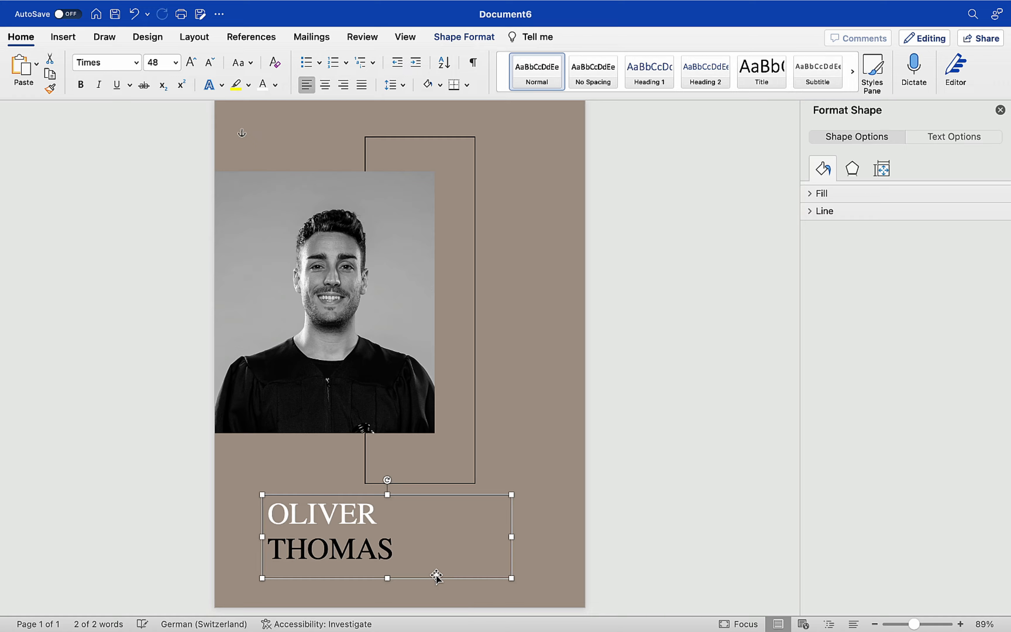
left_click_drag(514, 539, 418, 538)
left_click(463, 539)
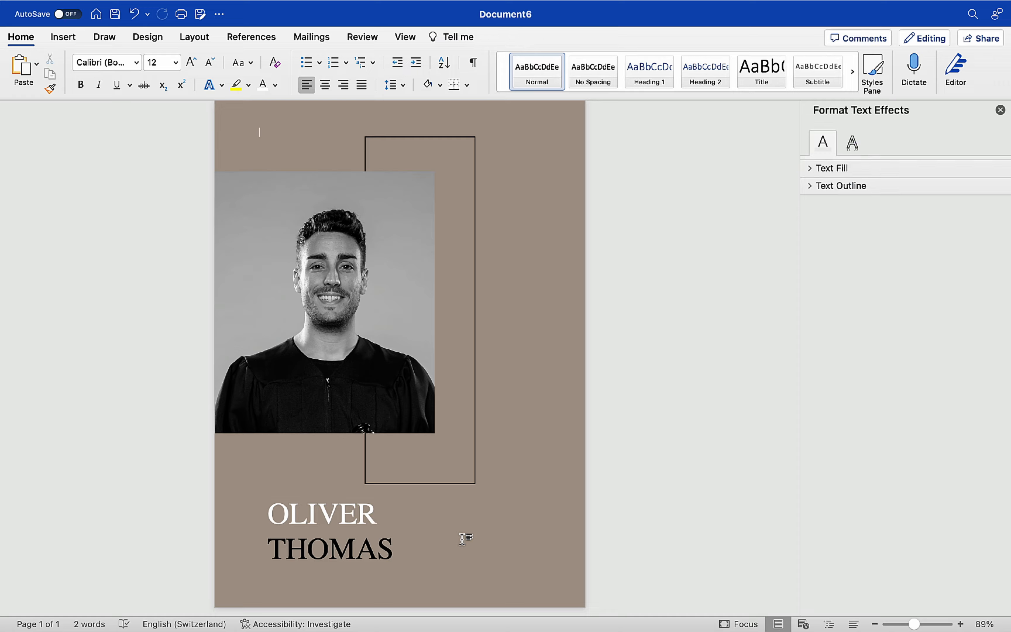
left_click(357, 551)
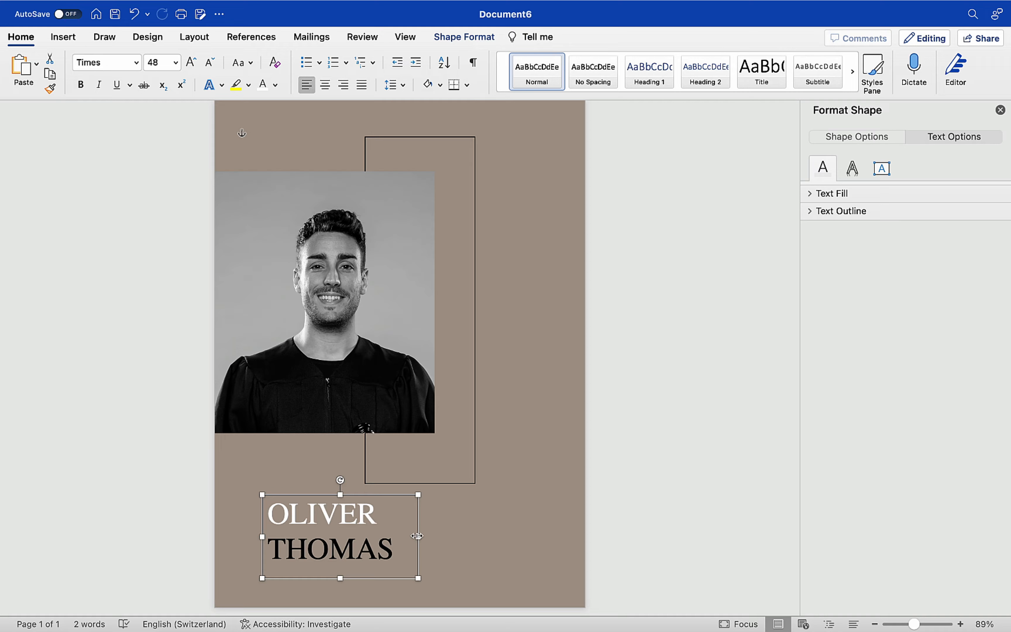
Step: Put the first and last name on one line, widening the text box to fit and reducing its height
left_click_drag(415, 537, 514, 537)
left_click(276, 542)
key("BackSpace")
key("Return")
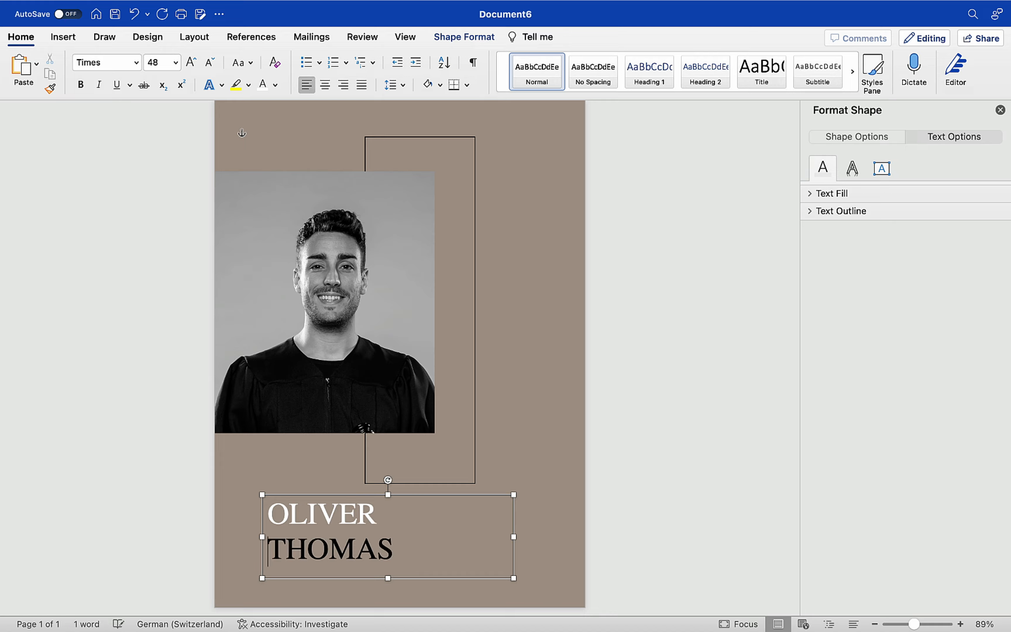
left_click_drag(514, 536, 542, 536)
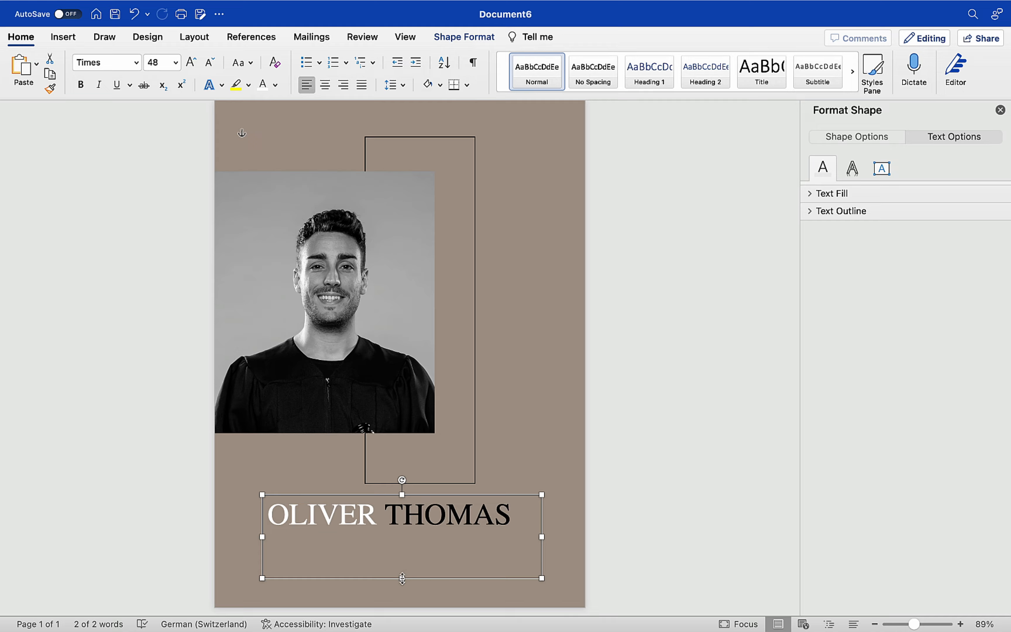
left_click_drag(402, 571, 403, 542)
left_click(544, 577)
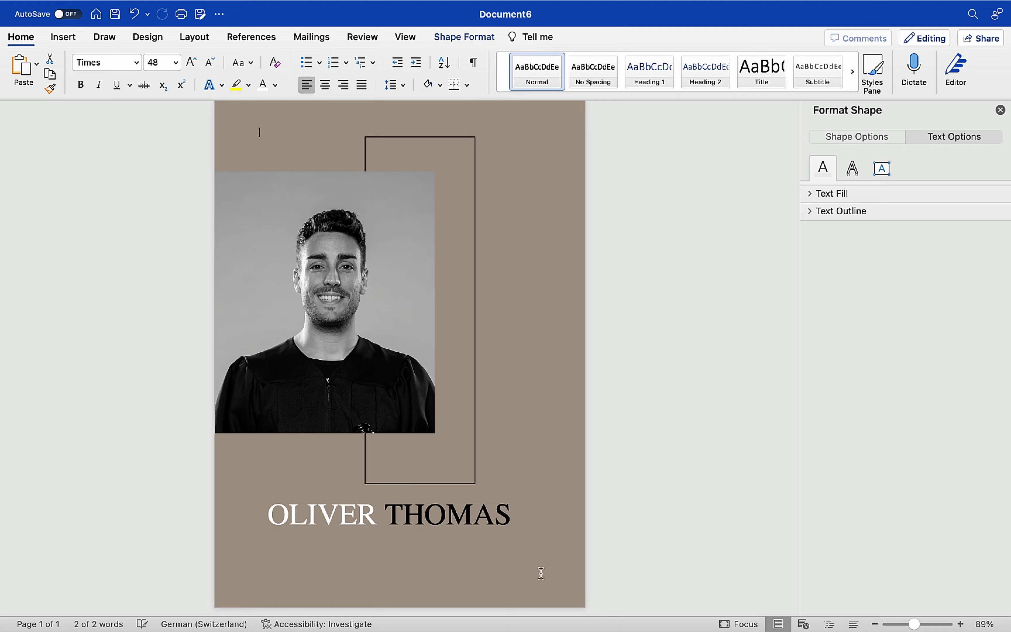
Step: Draw a text box about 12.2 cm wide and 1.5 cm high above the photo and enter the e-mail address and phone number separated by "|"
left_click(64, 38)
left_click(190, 64)
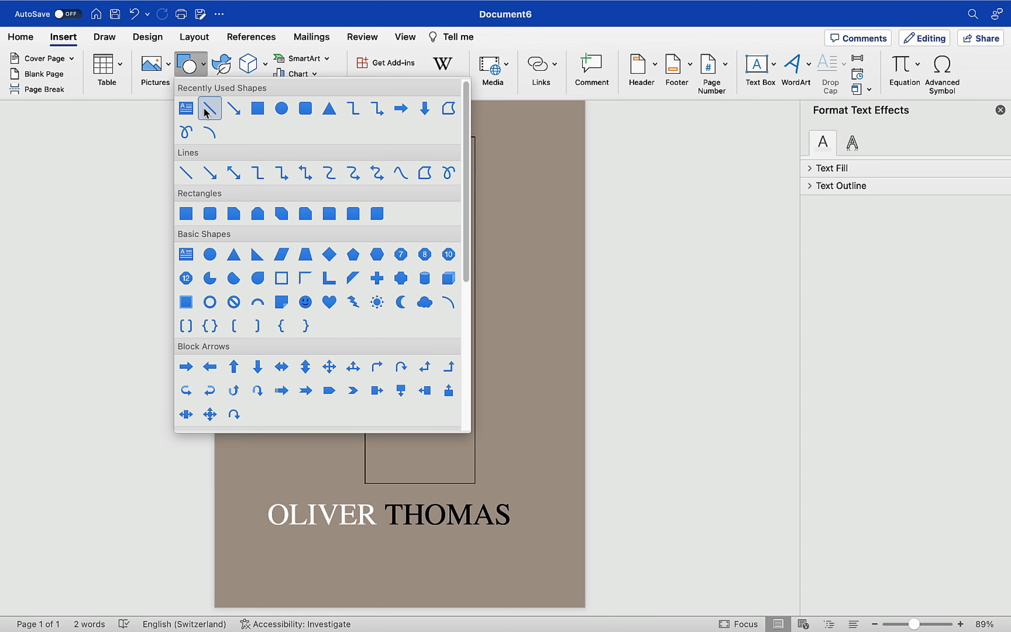
left_click(186, 108)
left_click_drag(290, 126, 507, 153)
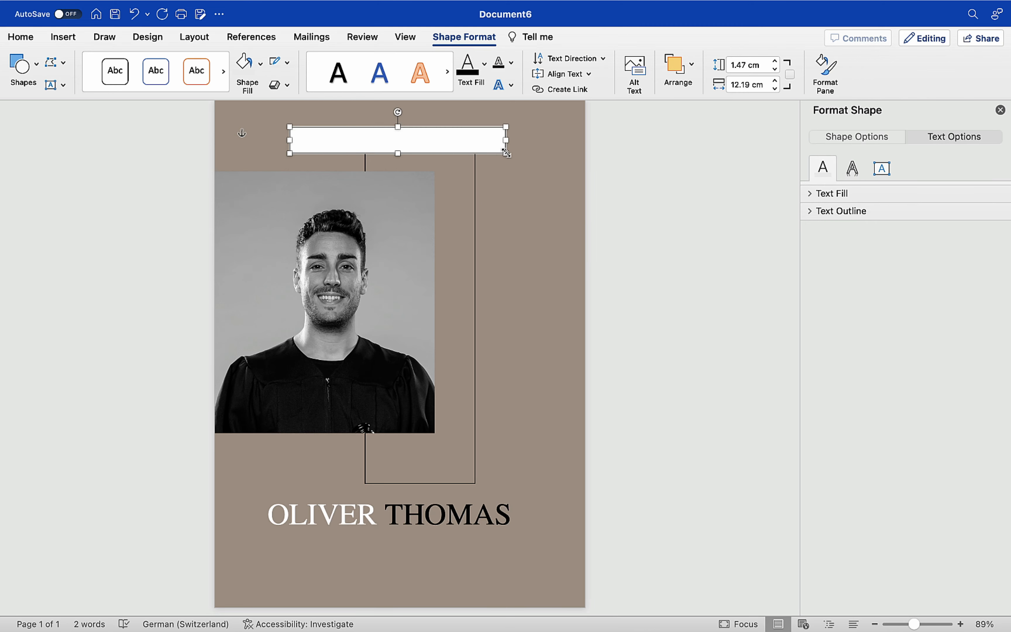
type("ol")
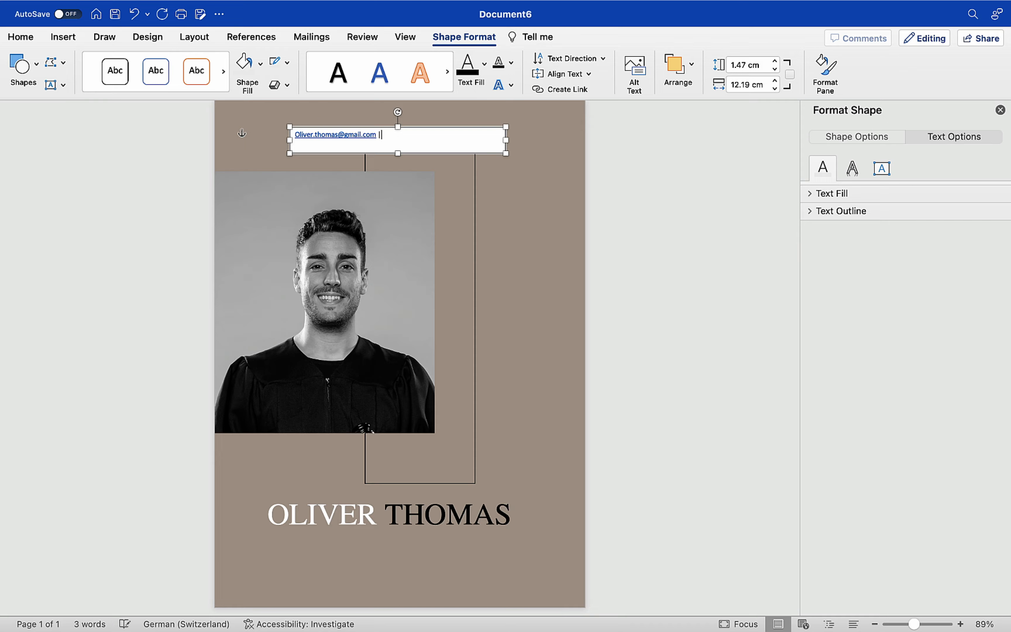
type("| 012")
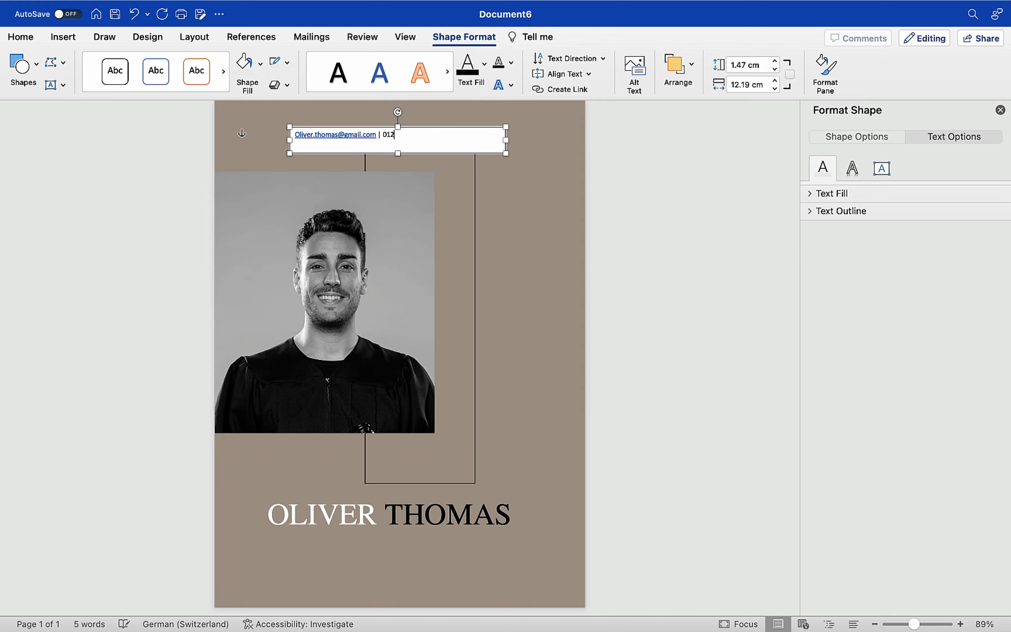
type(" 345 56 78")
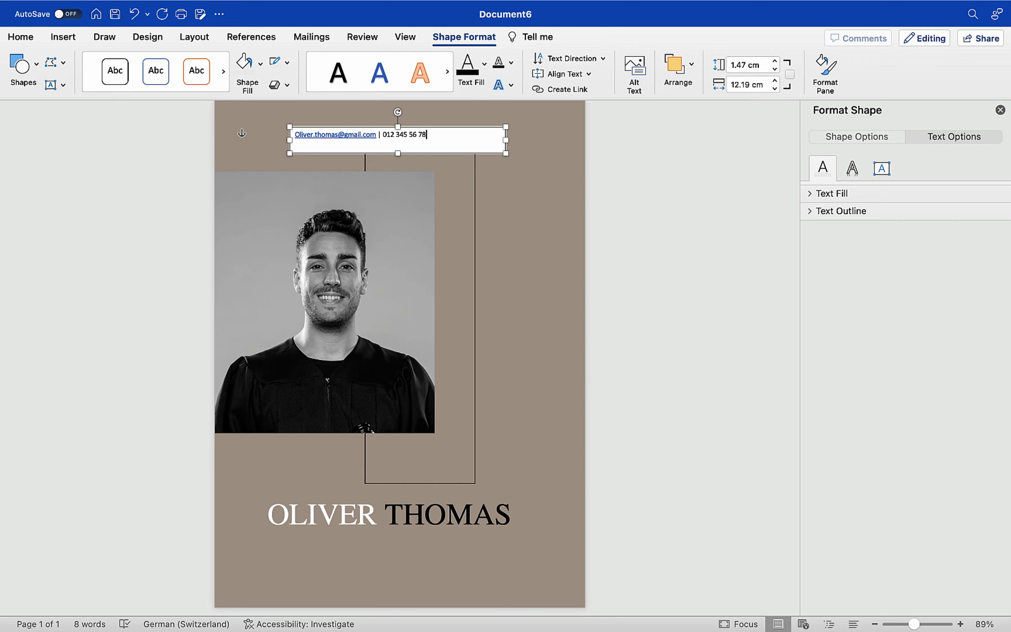
Step: Remove the fill and outline from the contact text box and move it up clear of the outlined rectangle
scroll(373, 140, "up", 5)
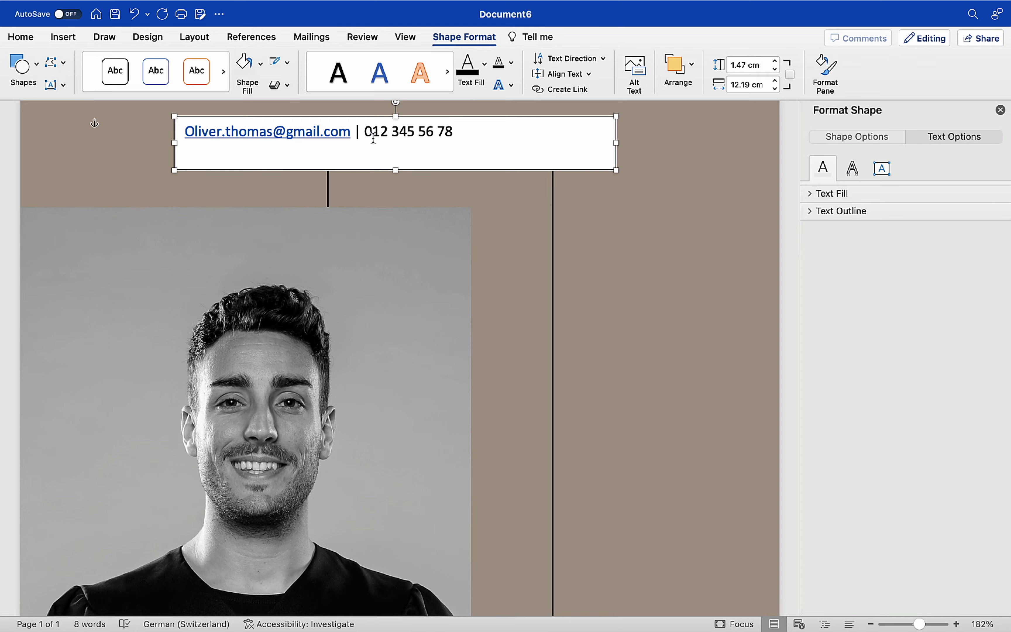
left_click(1001, 110)
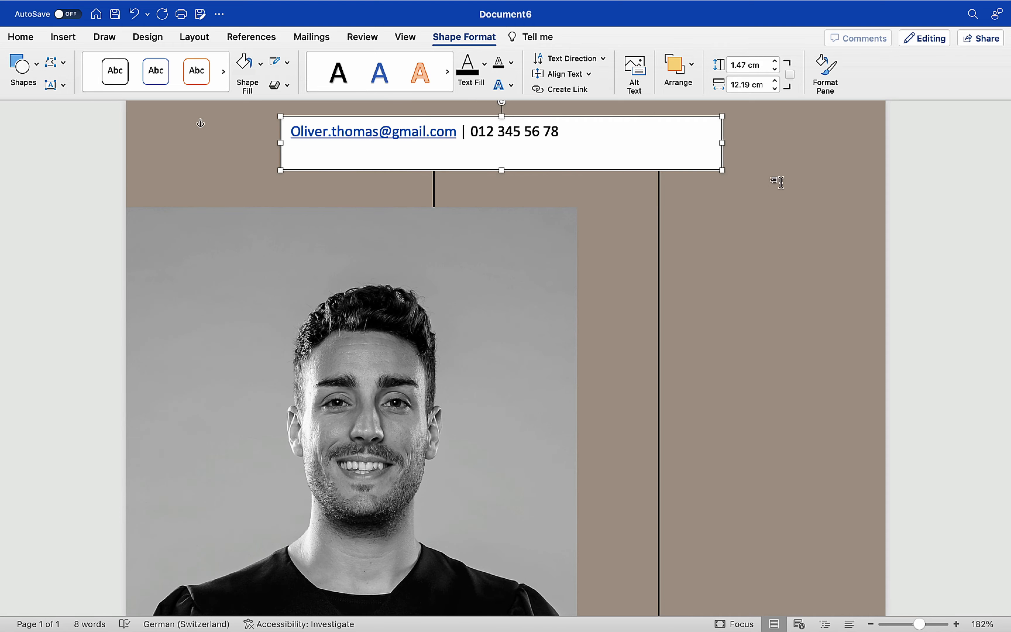
scroll(590, 189, "up", 3)
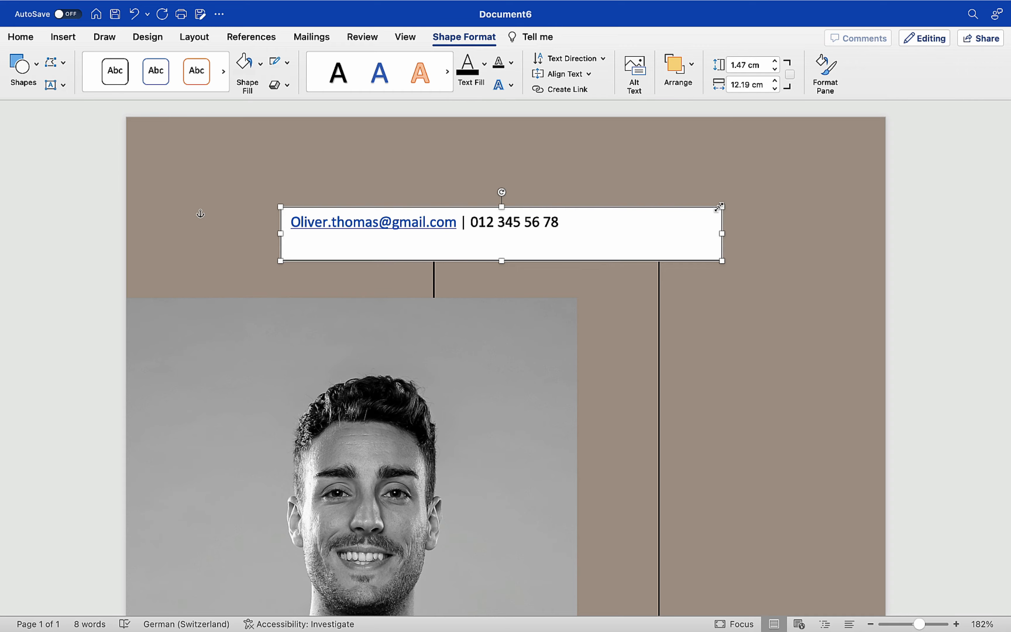
double_click(715, 211)
left_click(259, 63)
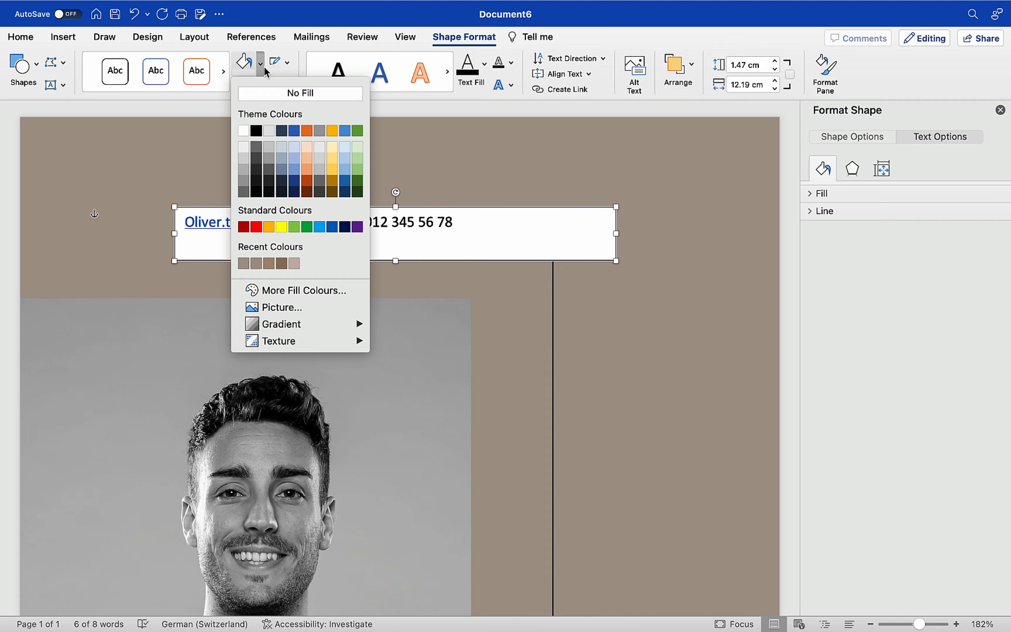
left_click(275, 97)
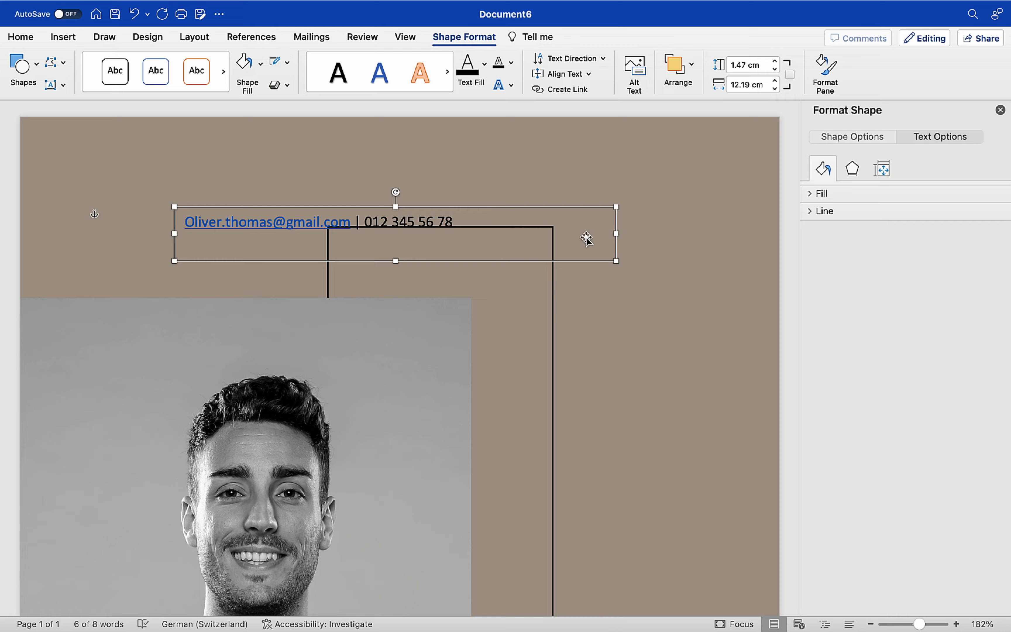
left_click_drag(579, 208, 580, 175)
Step: Colour all the contact text black and remove its underline
left_click(473, 195)
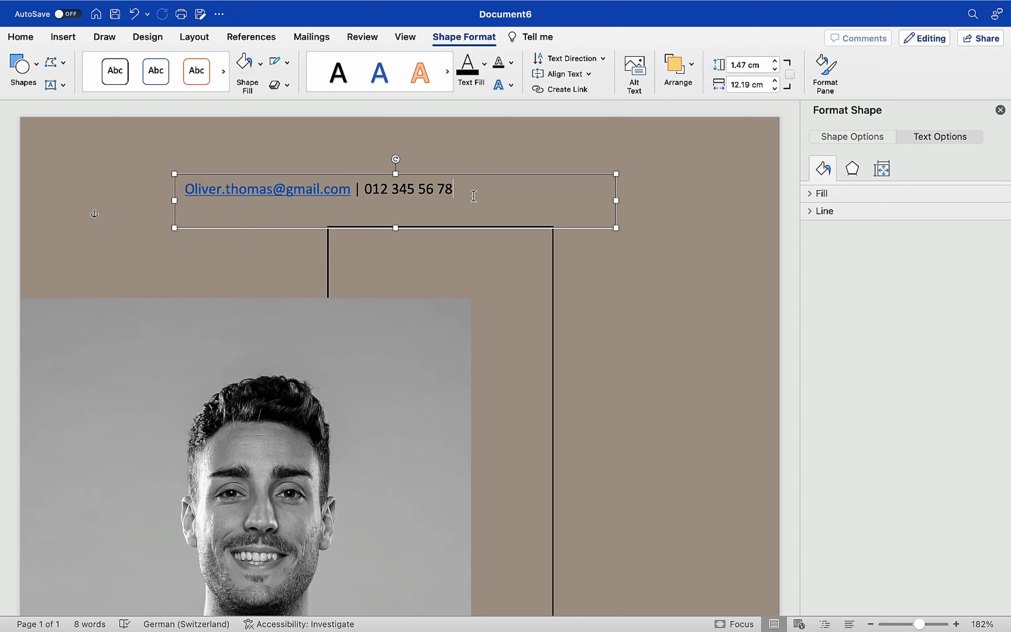
key("super+a")
left_click(32, 41)
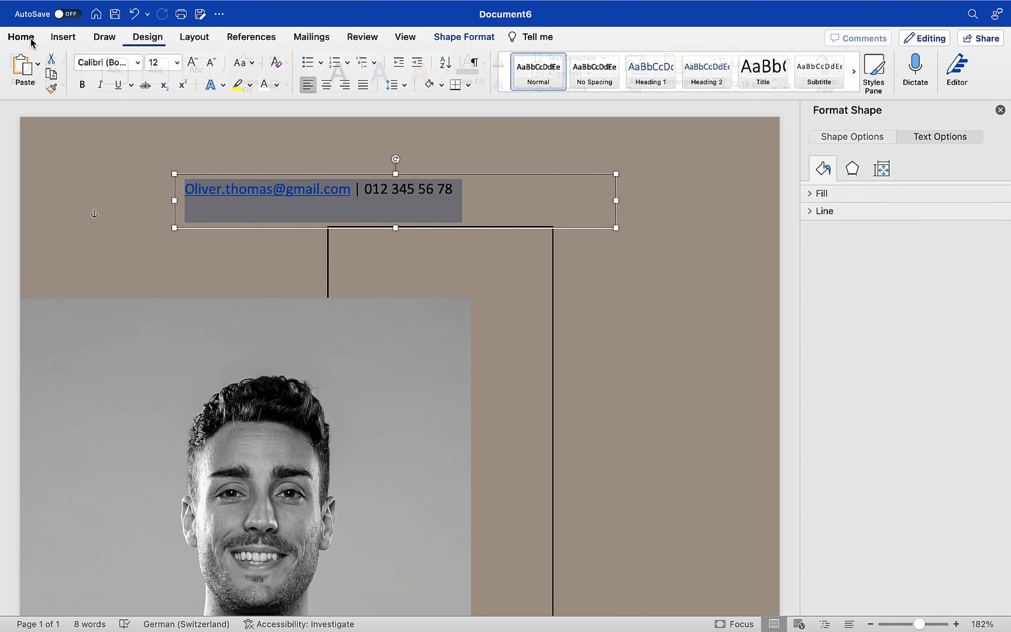
left_click(275, 85)
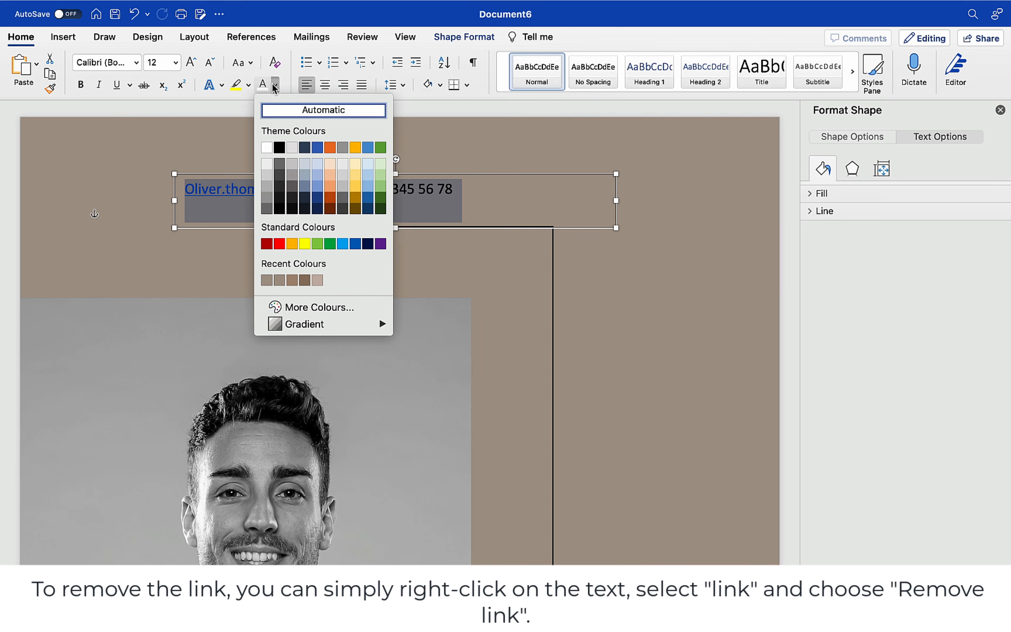
left_click(280, 147)
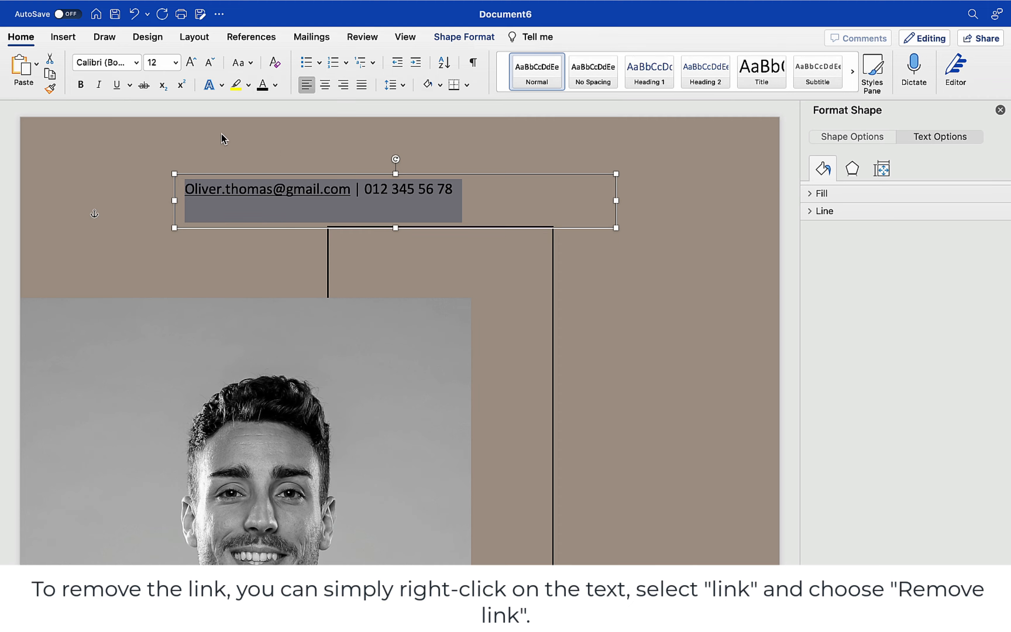
left_click(118, 85)
left_click(118, 85)
Step: Expand the character spacing of the contact text by 2.6 pt
right_click(448, 197)
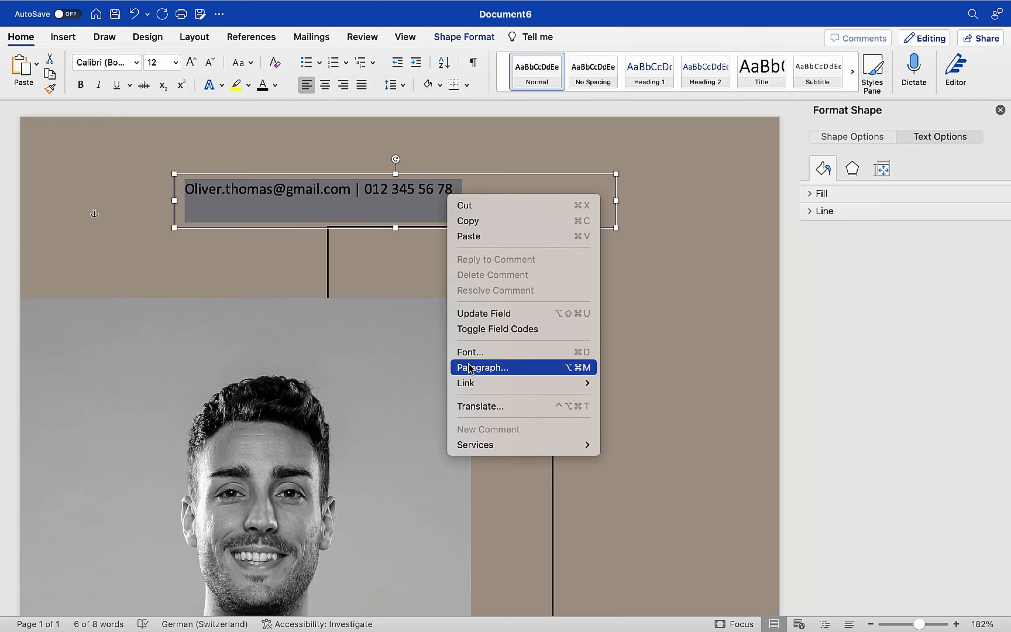
left_click(473, 354)
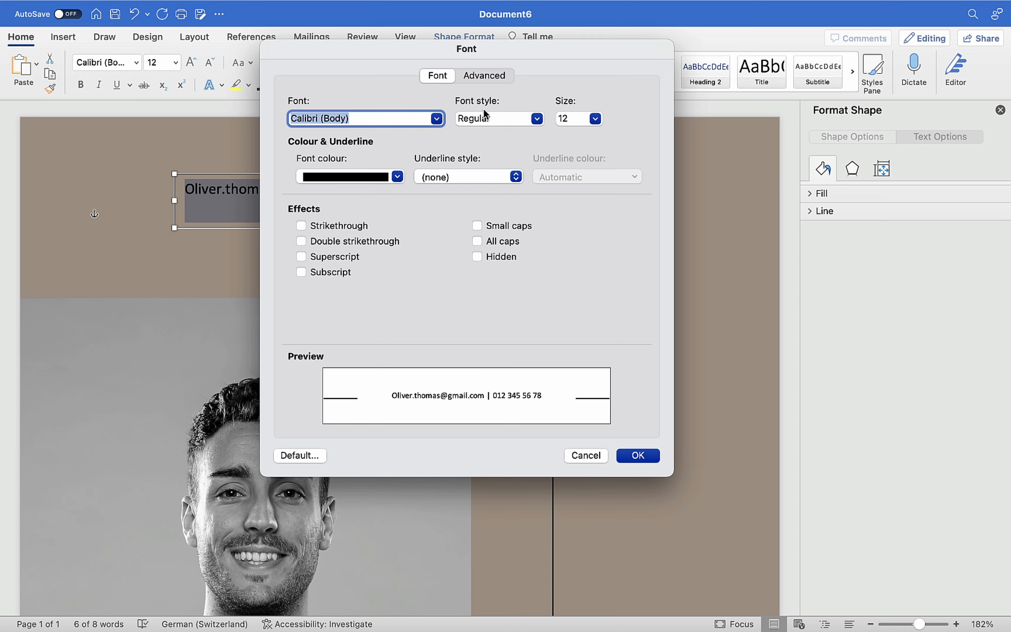
left_click(482, 77)
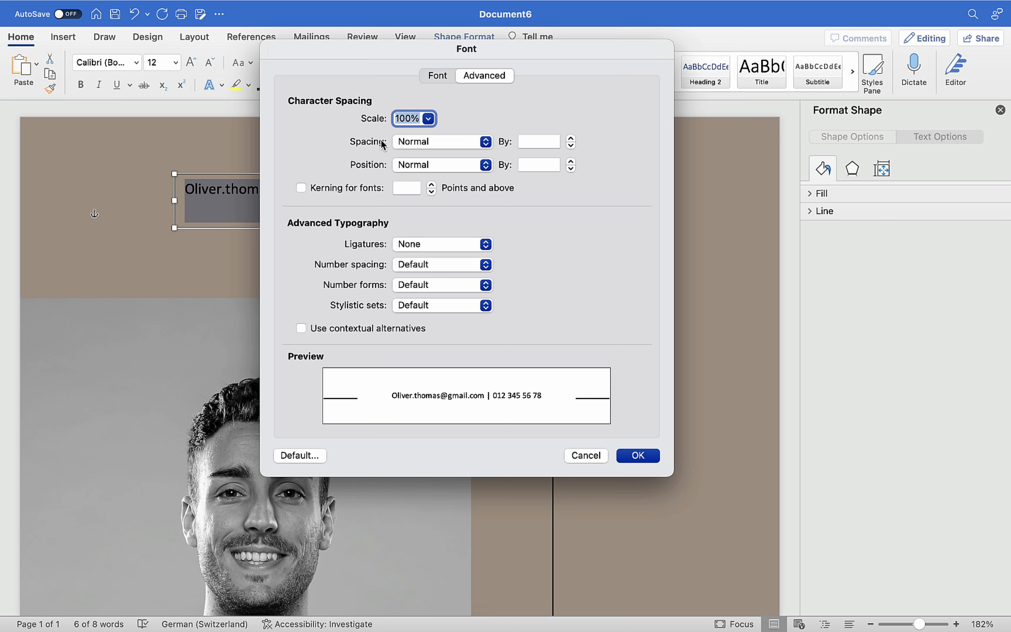
left_click(571, 140)
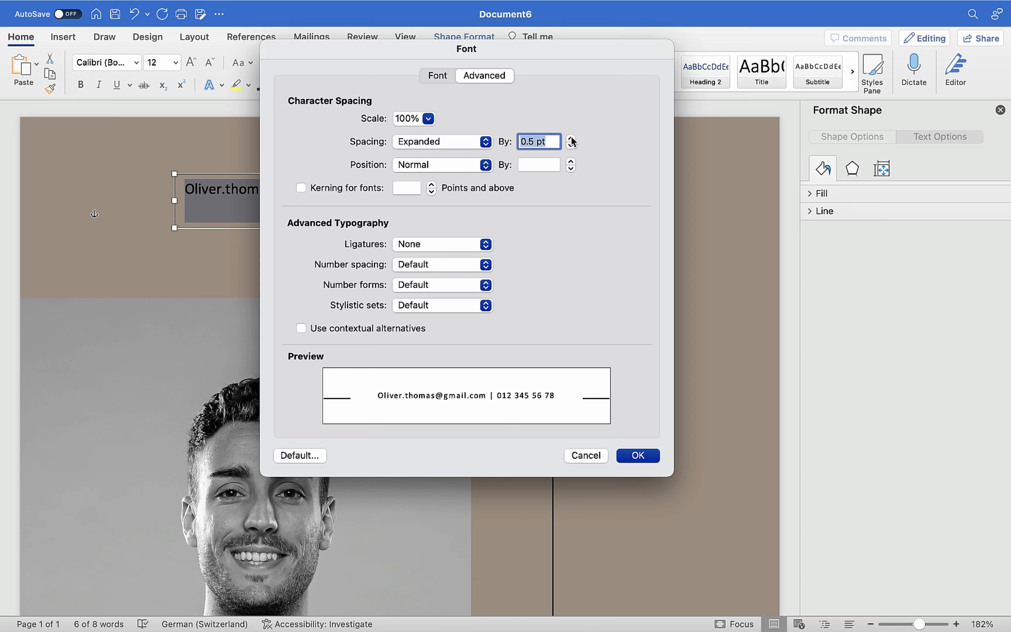
left_click(571, 139)
left_click(572, 139)
left_click(571, 140)
left_click(571, 139)
left_click(571, 139)
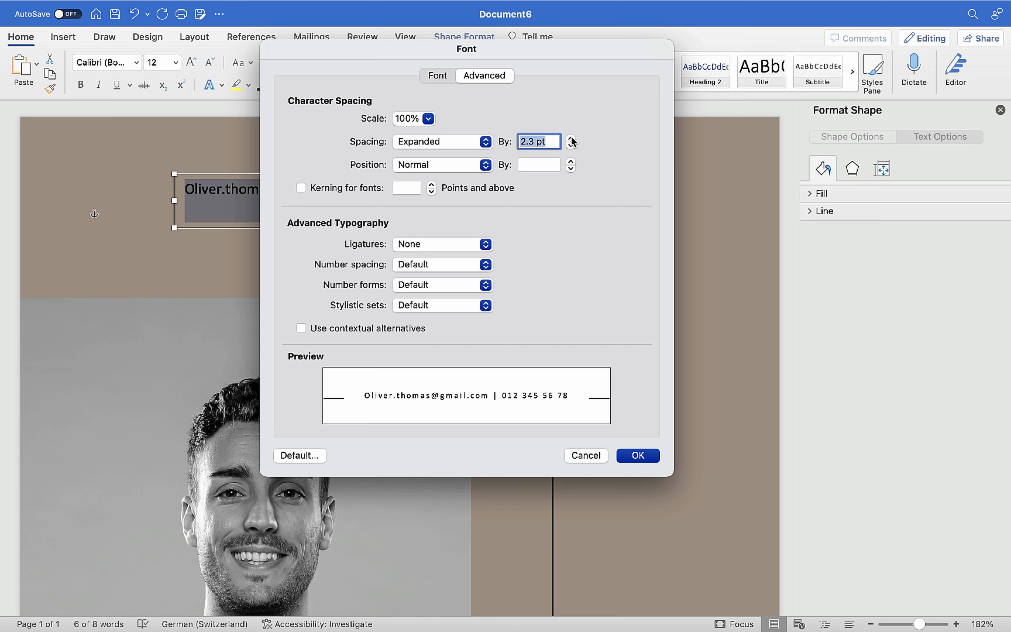
left_click(572, 139)
left_click(572, 139)
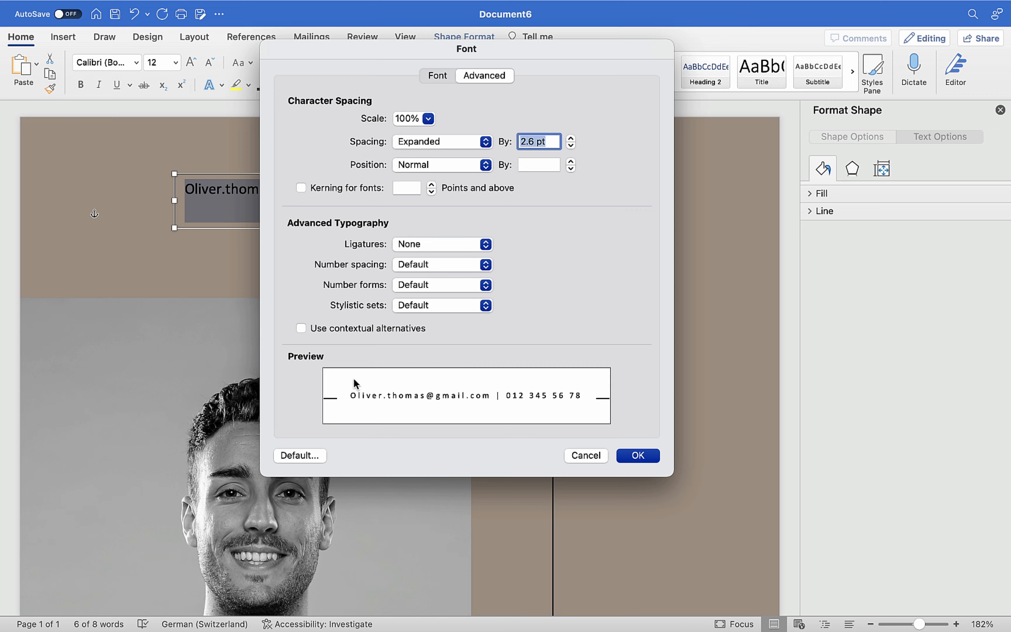
left_click(639, 456)
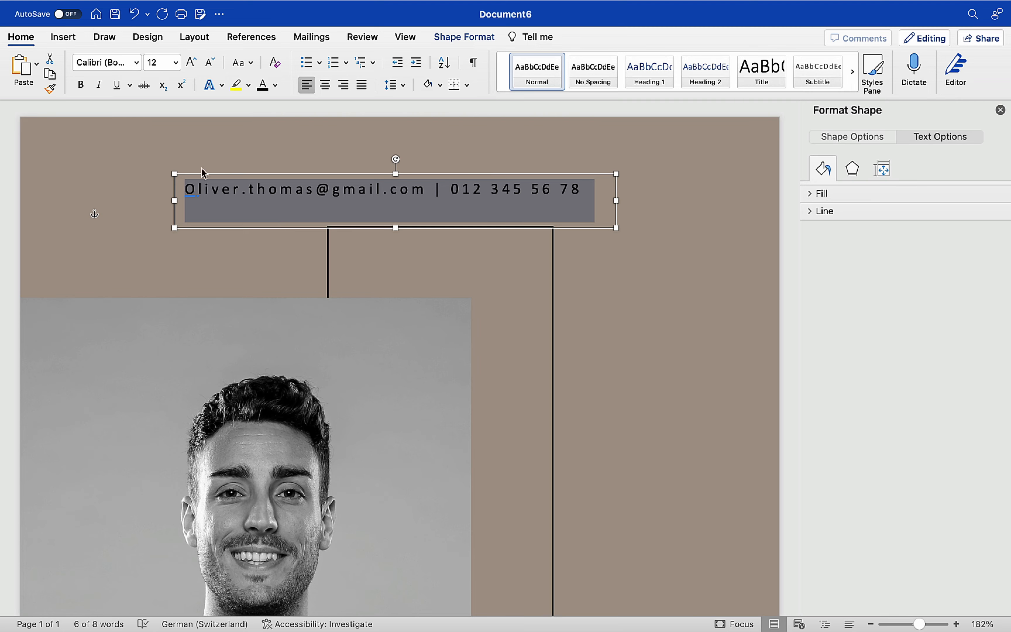
Step: Change the font of the contact text to Times and deselect the text box
left_click(137, 63)
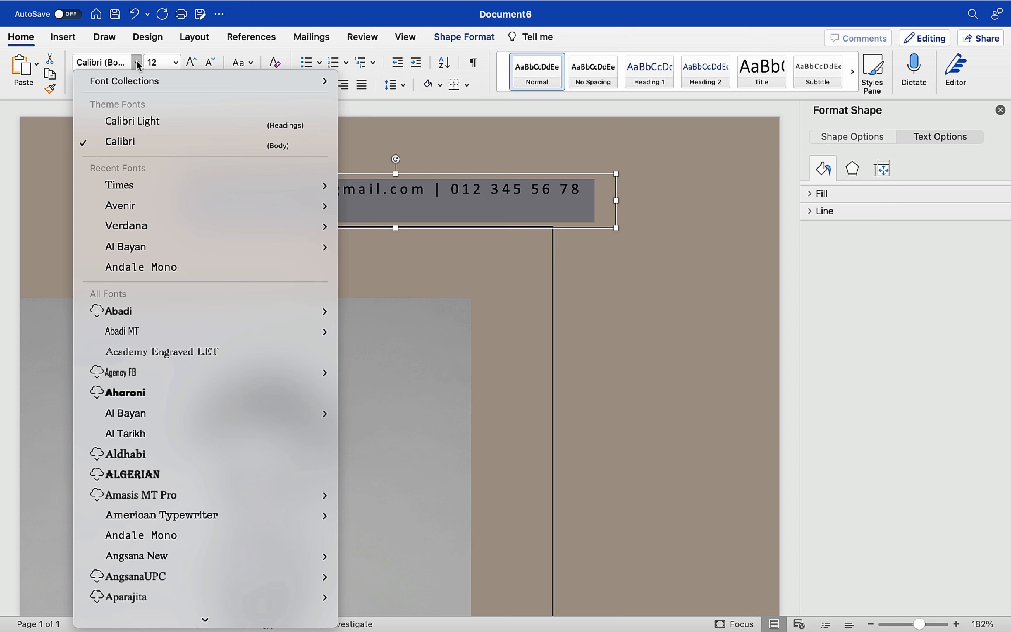
left_click(149, 185)
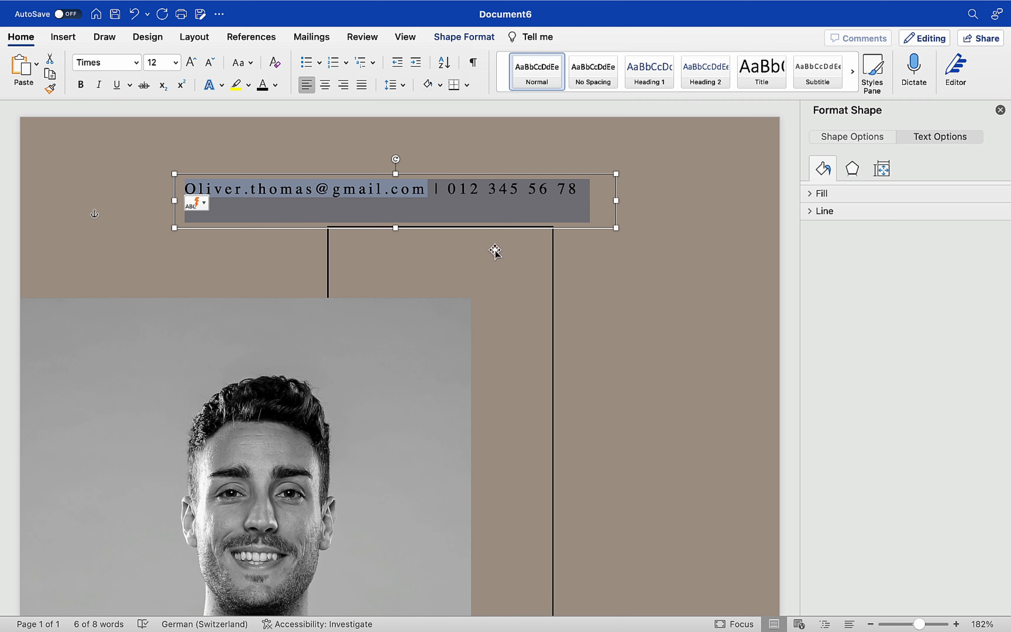
left_click(599, 290)
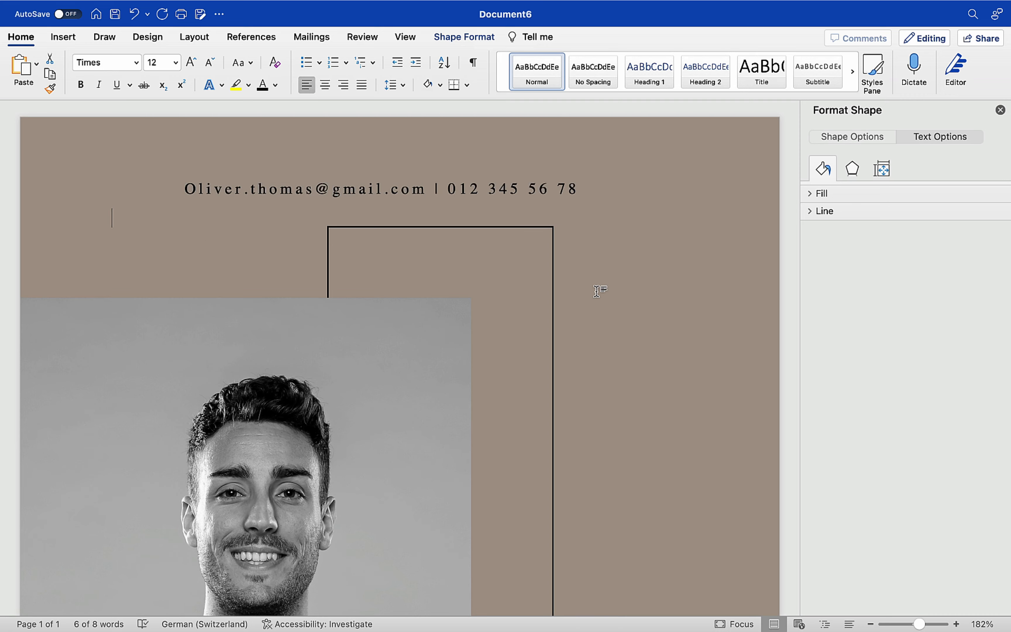
Step: Rotate the contact text box to read vertically upward and place it just outside the outlined rectangle's right edge
scroll(599, 290, "down", 5)
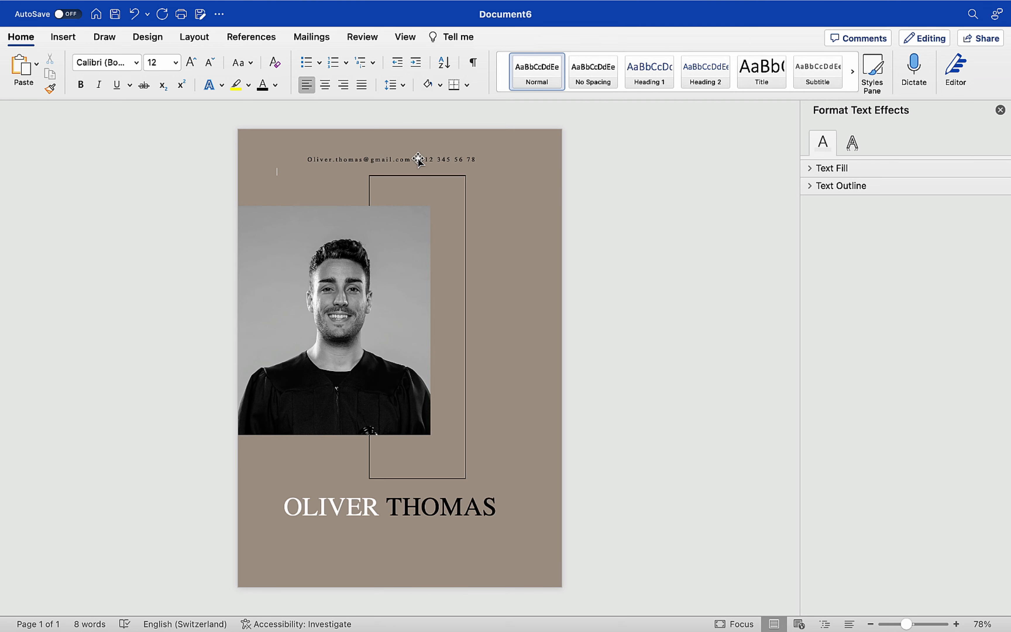
left_click(418, 158)
left_click_drag(399, 135, 494, 368)
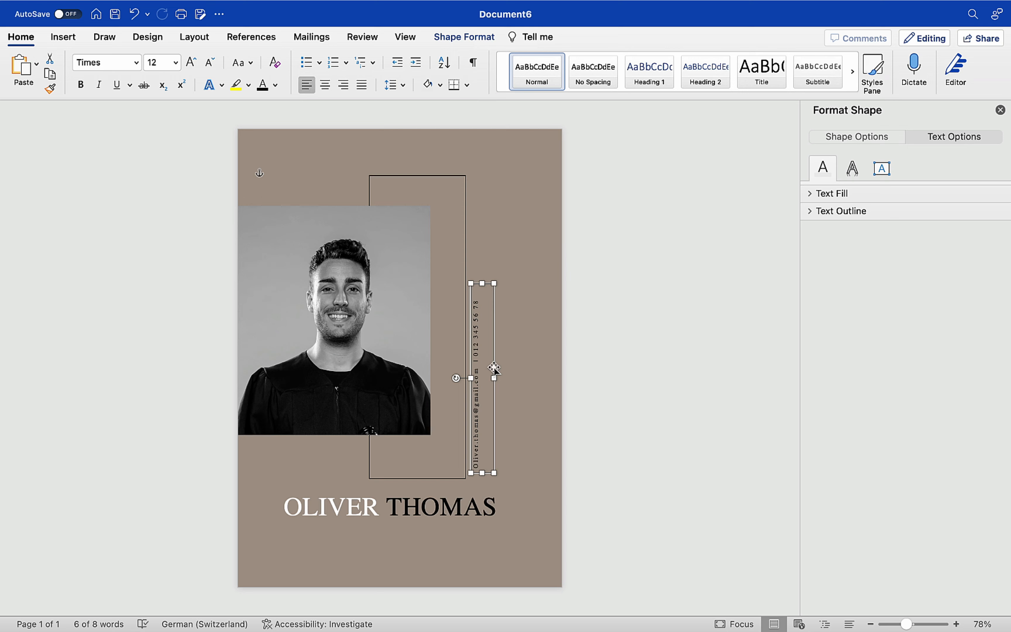
Step: Enlarge the vertical contact text to 18 pt and lengthen its text box upward to keep it on one line
left_click(191, 63)
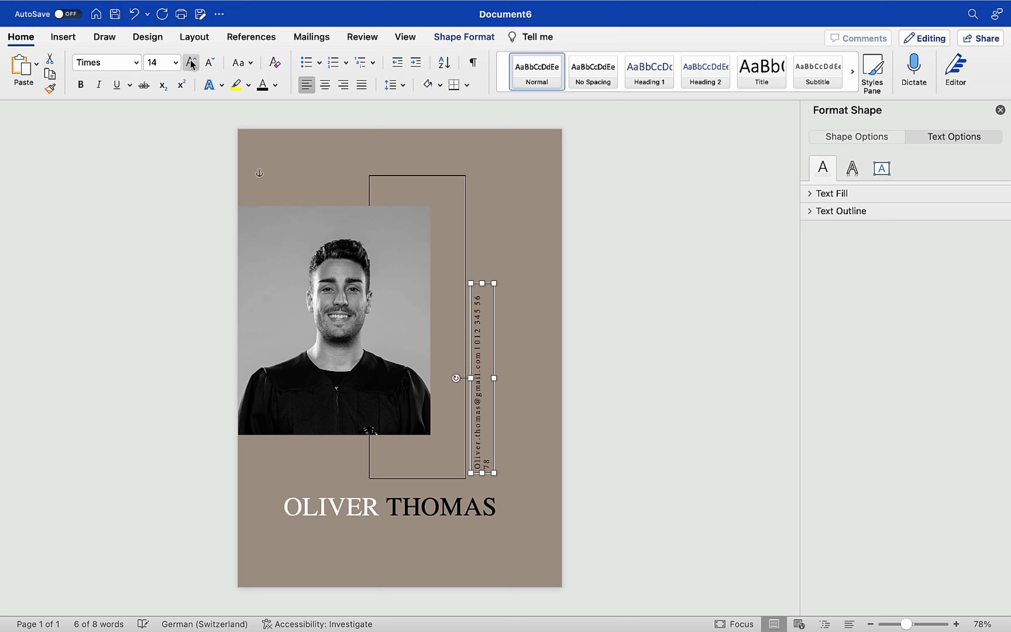
left_click_drag(483, 283, 479, 237)
left_click(191, 63)
left_click(191, 62)
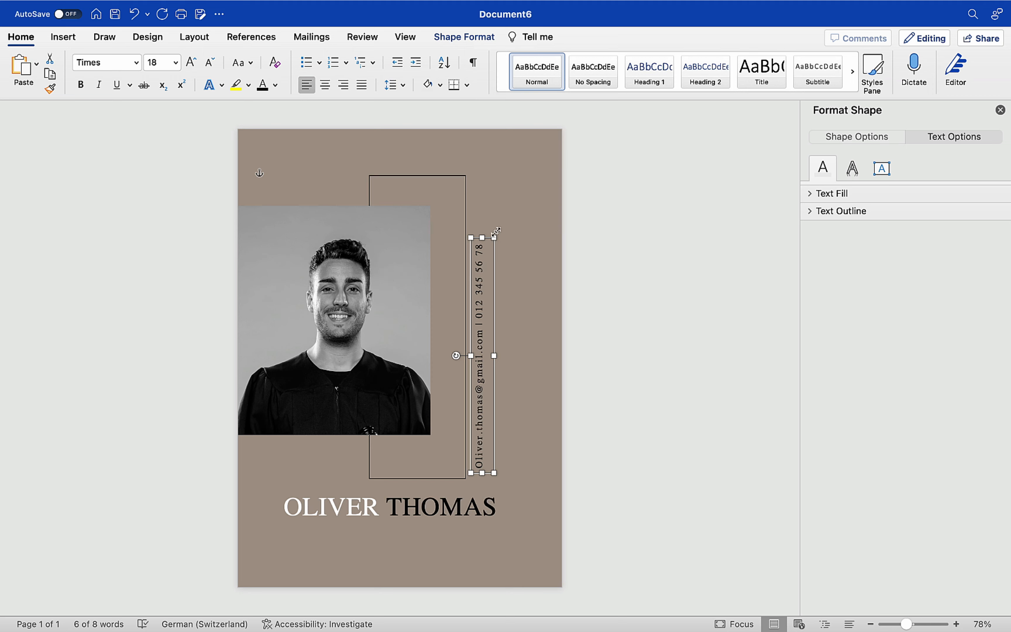
left_click_drag(483, 237, 483, 220)
left_click(507, 310)
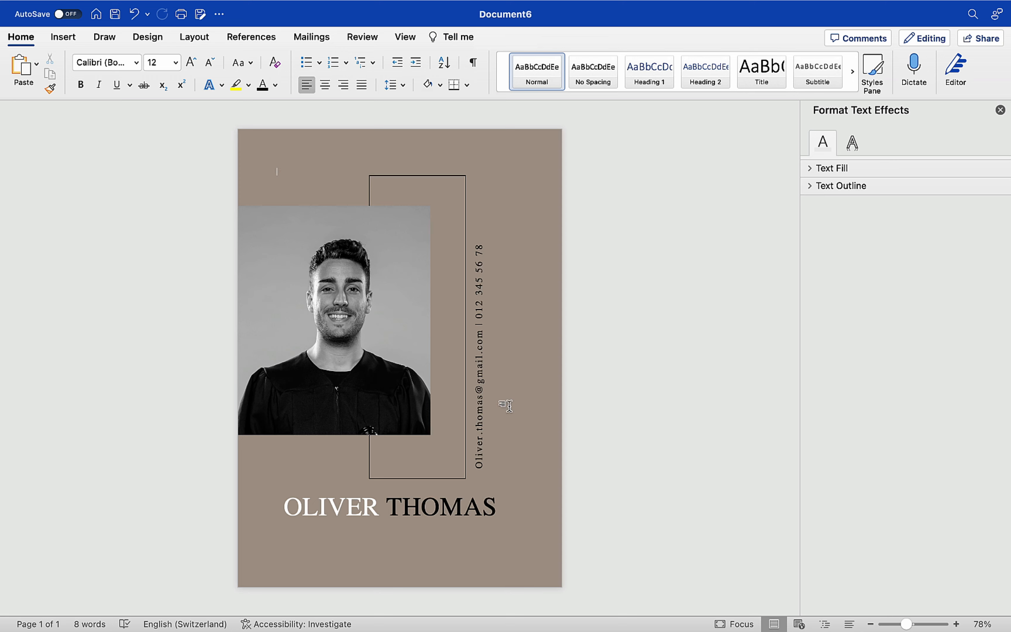
left_click(487, 509)
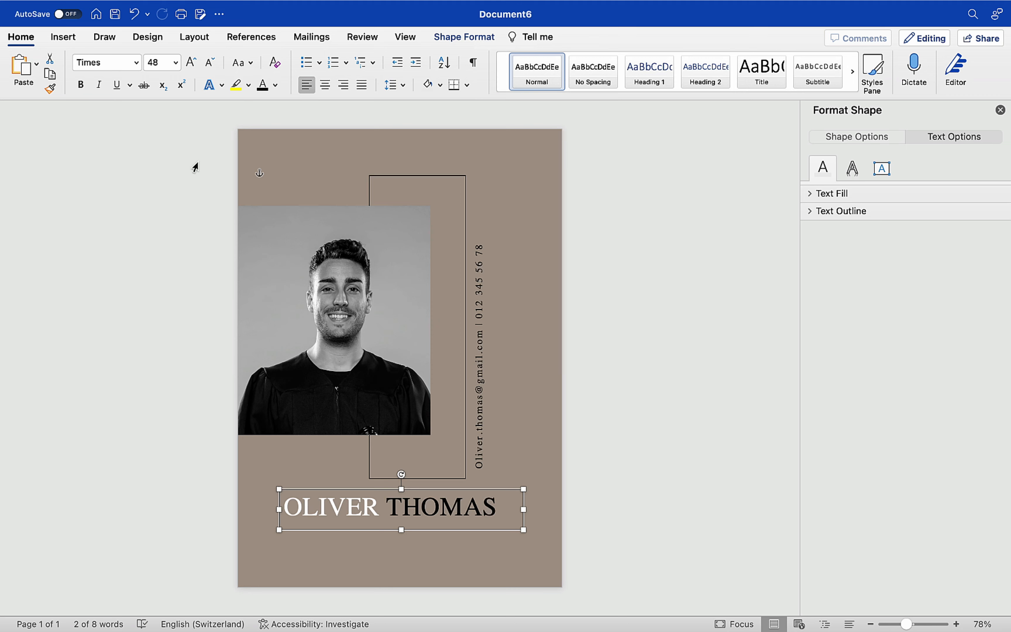
left_click(320, 450)
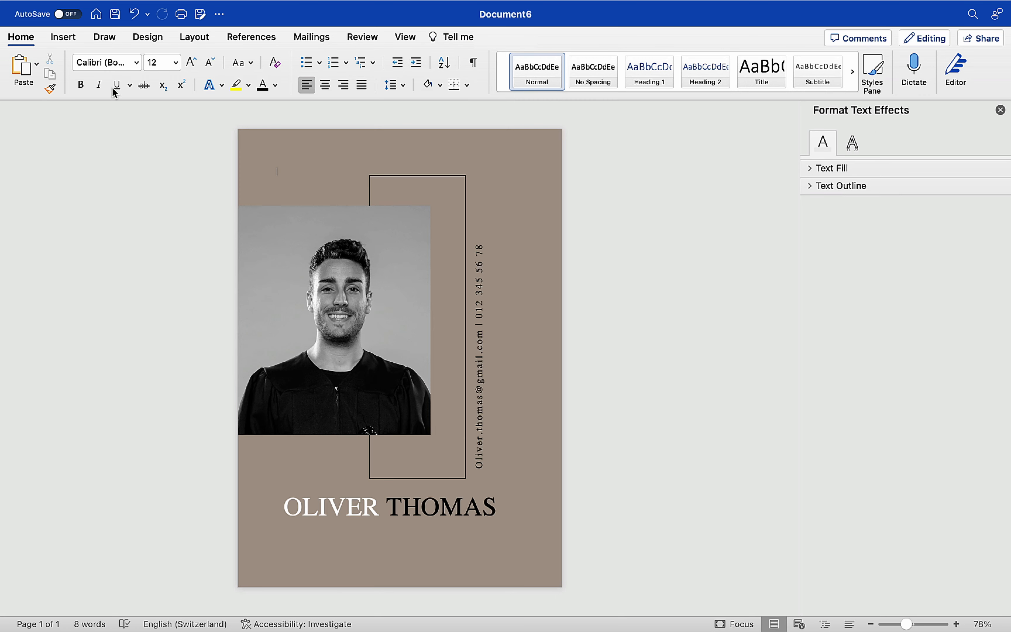
Step: Add a text box about 14.2 by 1.83 cm below the name reading "MARKETING MANAGER", without fill or outline
left_click(67, 37)
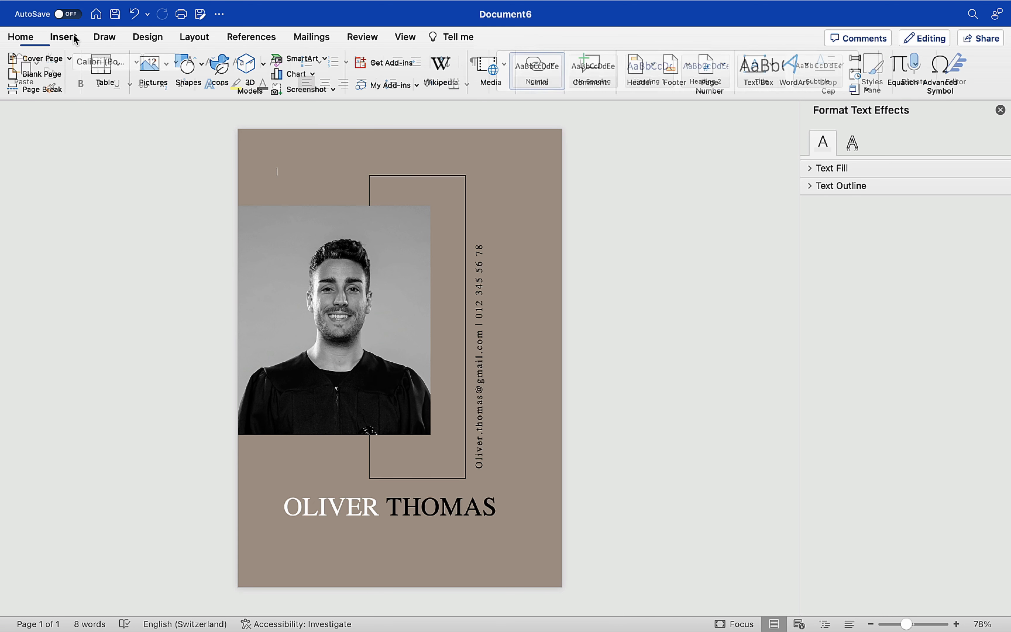
left_click(204, 69)
left_click(186, 107)
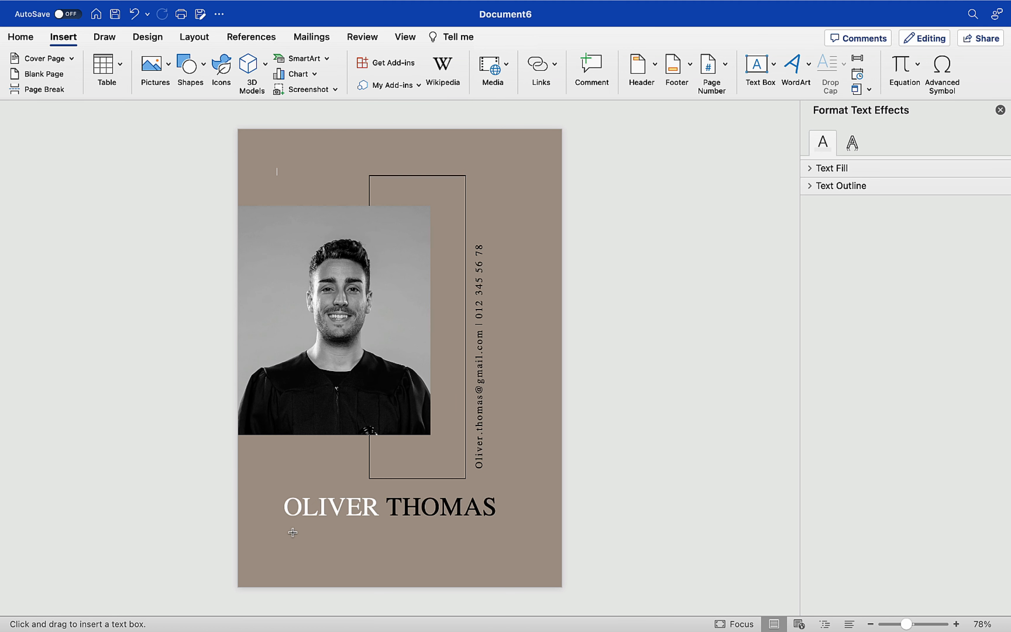
left_click_drag(292, 530, 511, 558)
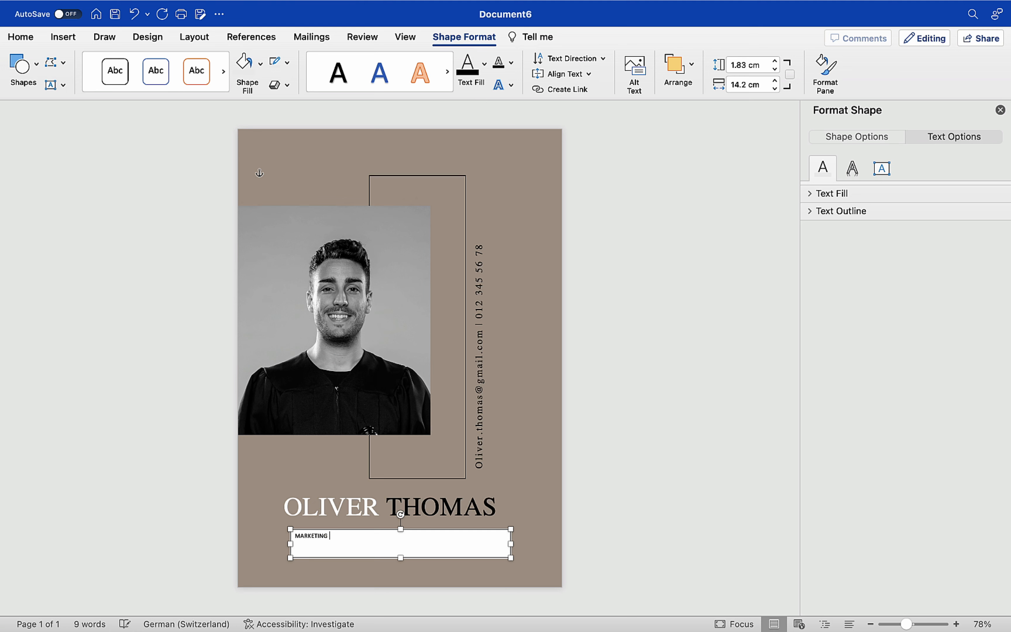
type("AGER")
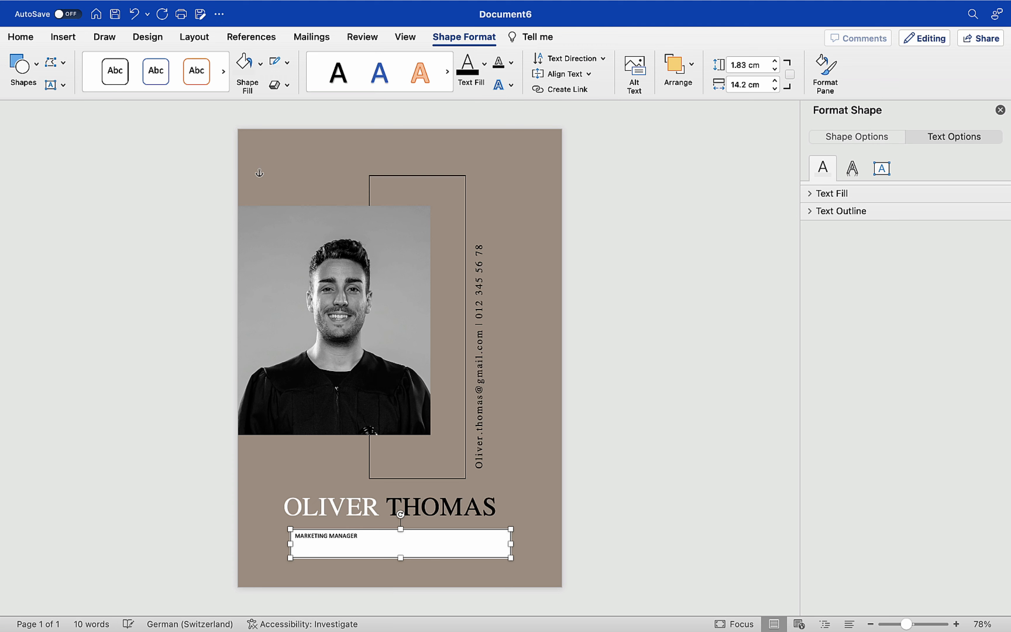
left_click(511, 530)
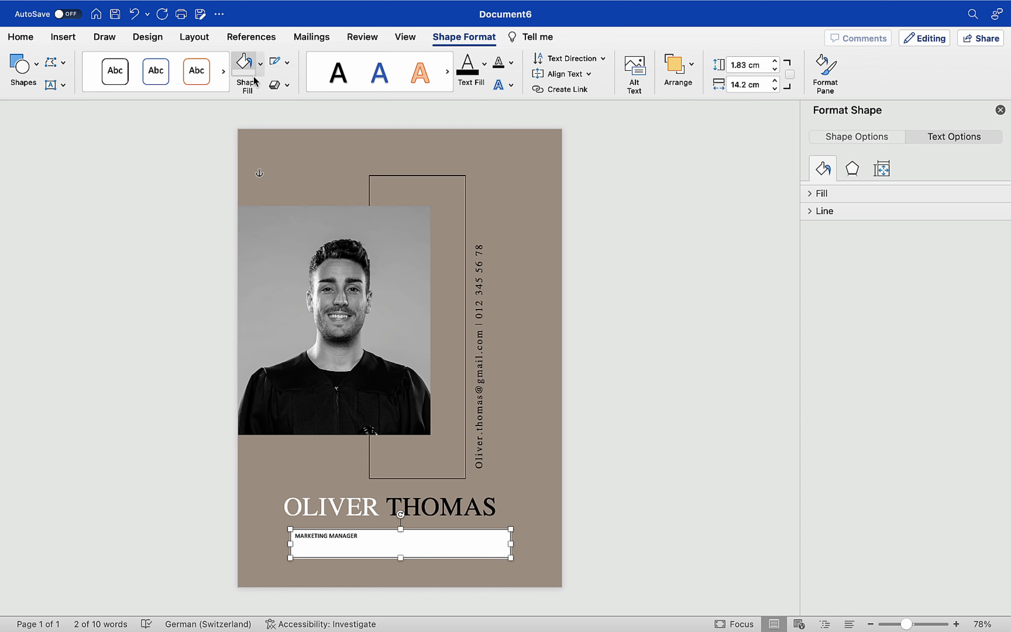
left_click(246, 65)
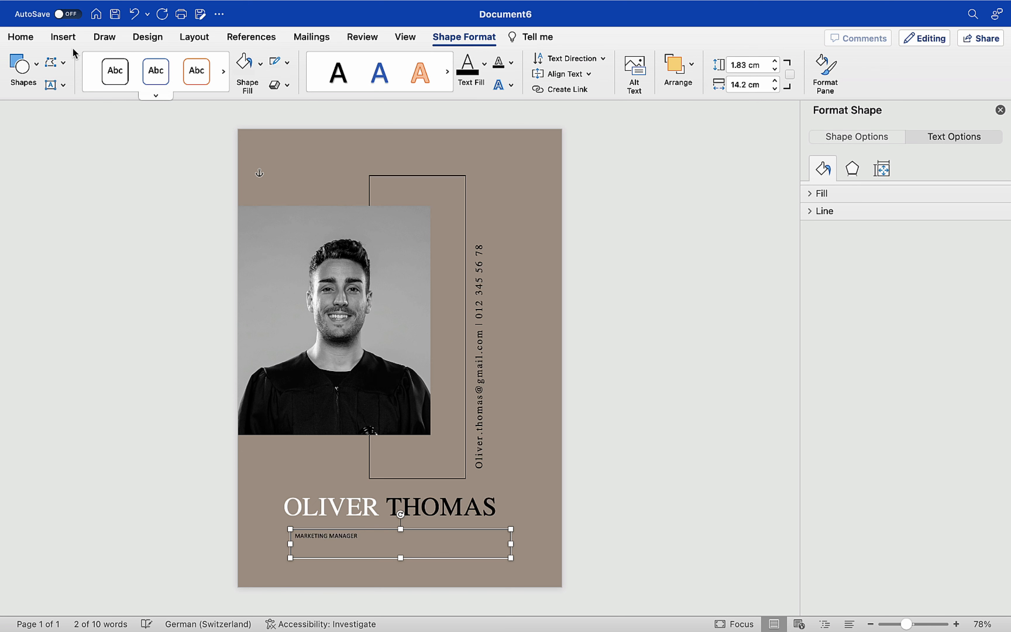
Step: Format the whole job title text in Times at 18 pt
left_click(22, 38)
key("super+a")
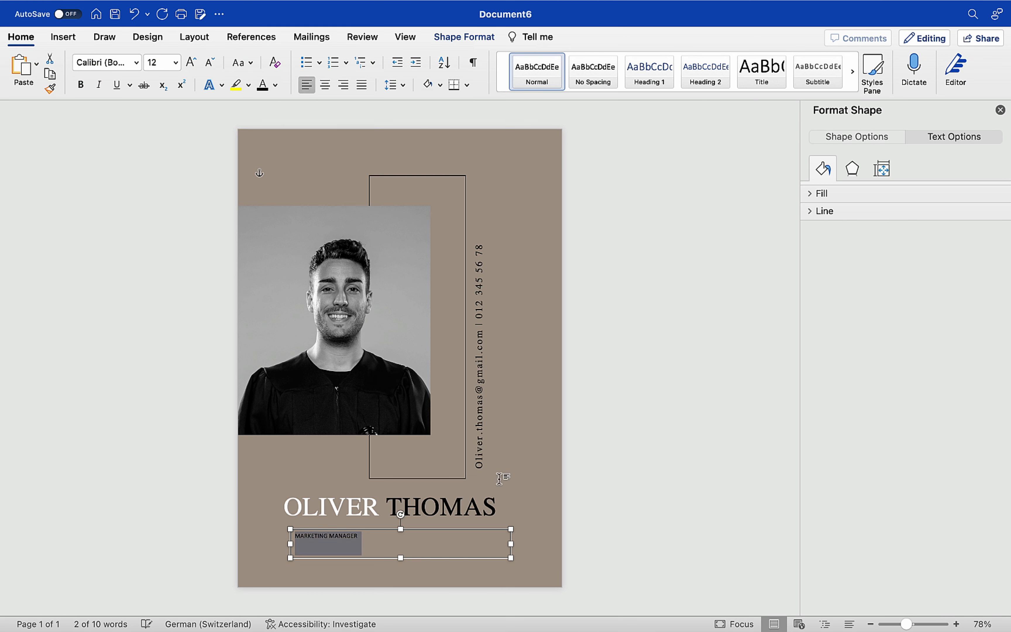
left_click(136, 63)
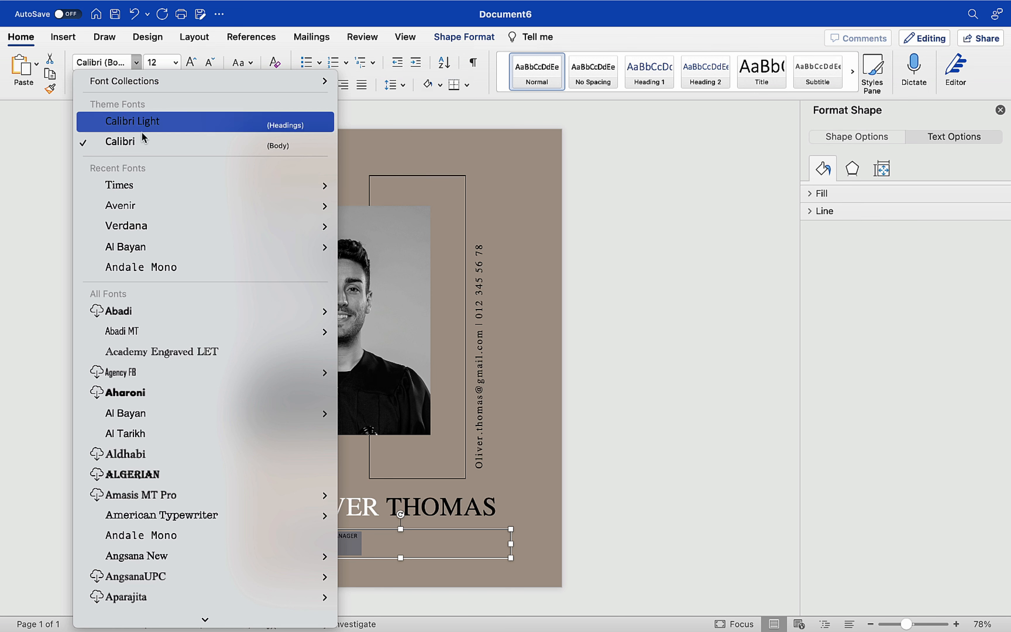
left_click(144, 183)
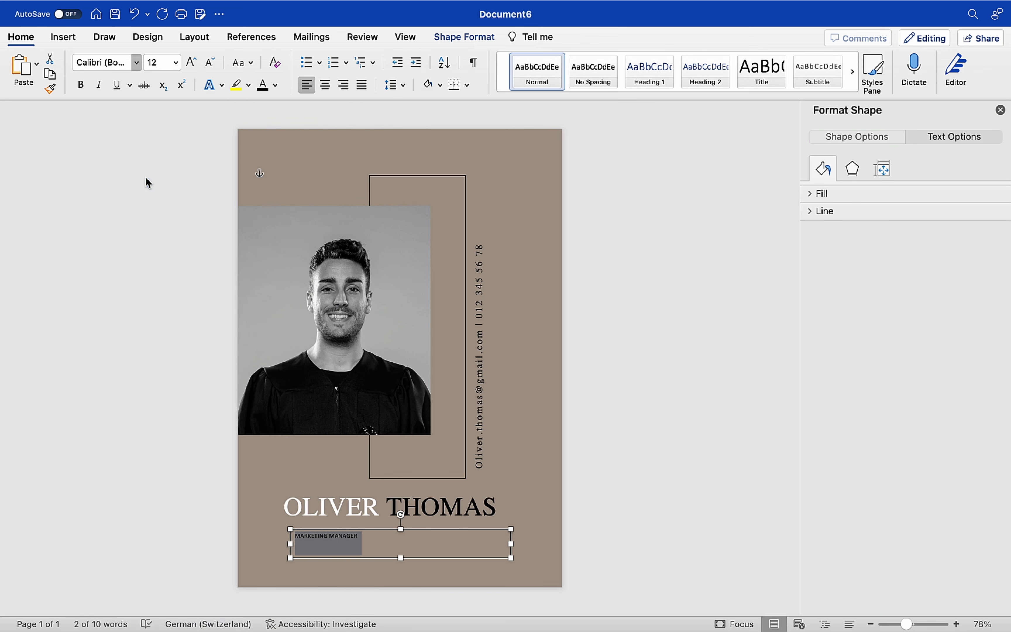
left_click(191, 63)
left_click(191, 62)
left_click(191, 63)
left_click(190, 62)
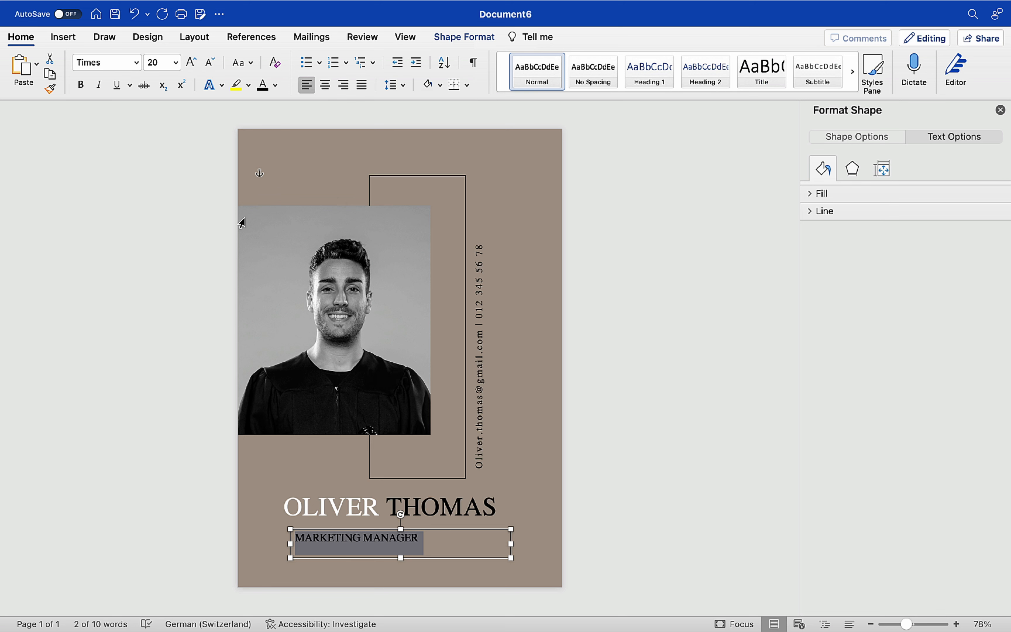
left_click(210, 62)
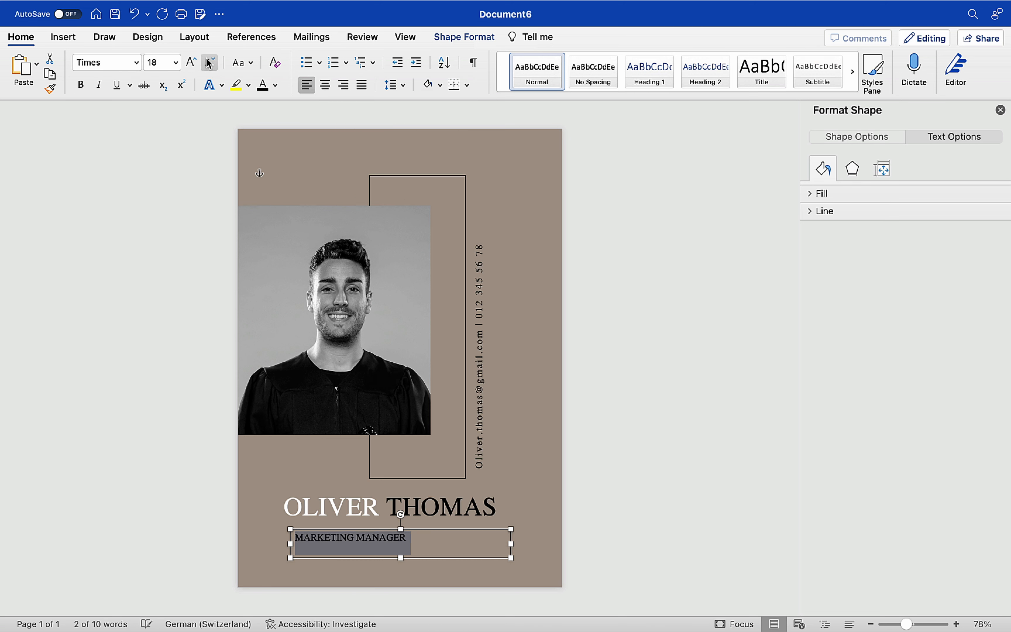
Step: Expand the character spacing of the job title by 3.5 pt
right_click(362, 532)
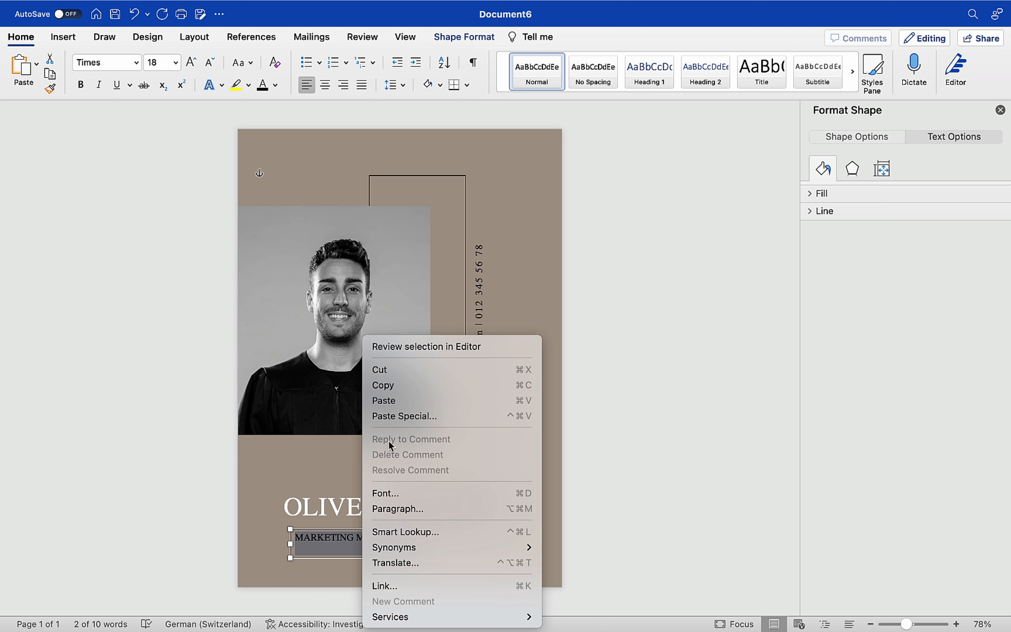
left_click(386, 494)
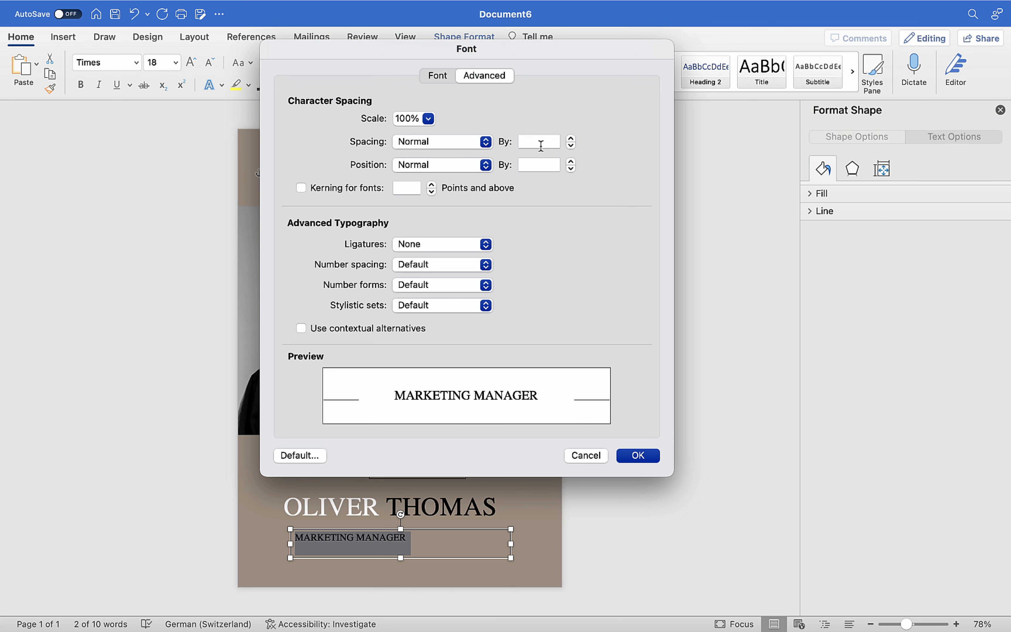
left_click(572, 138)
left_click(556, 141)
left_click_drag(555, 140, 515, 144)
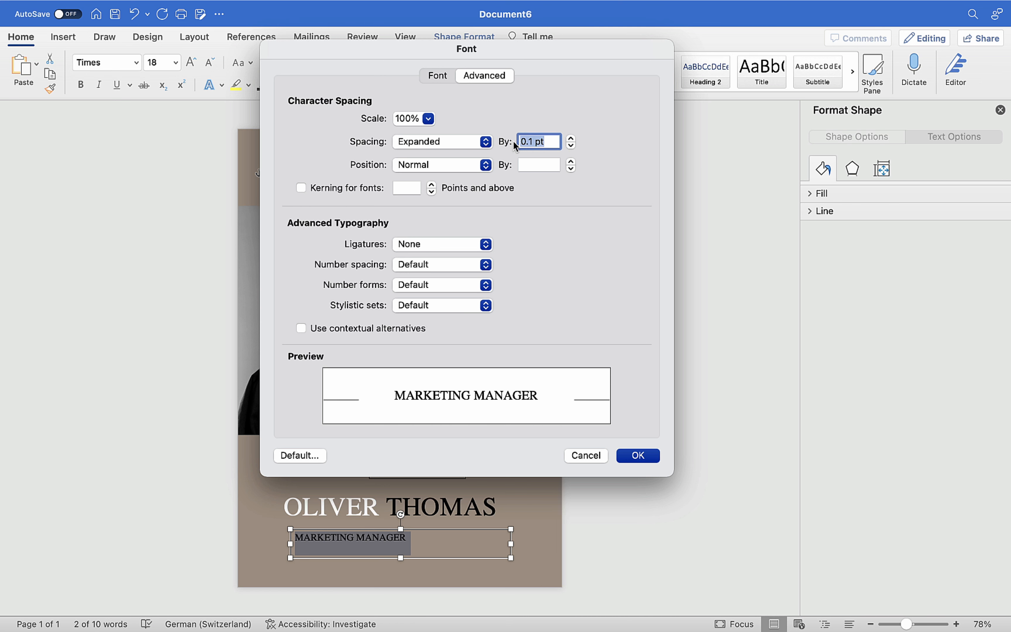
type("3")
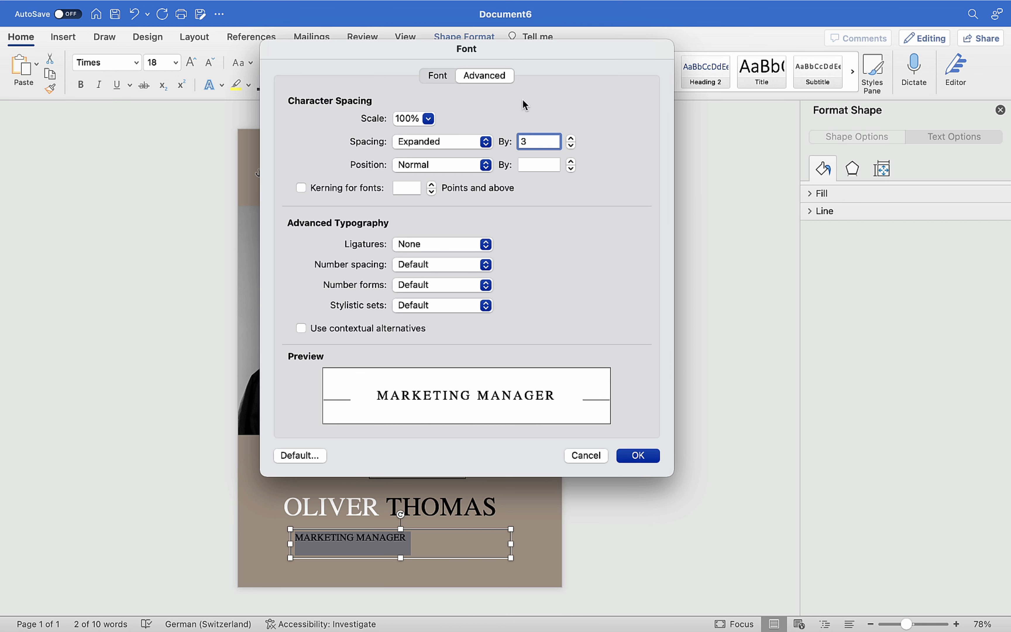
type(".5")
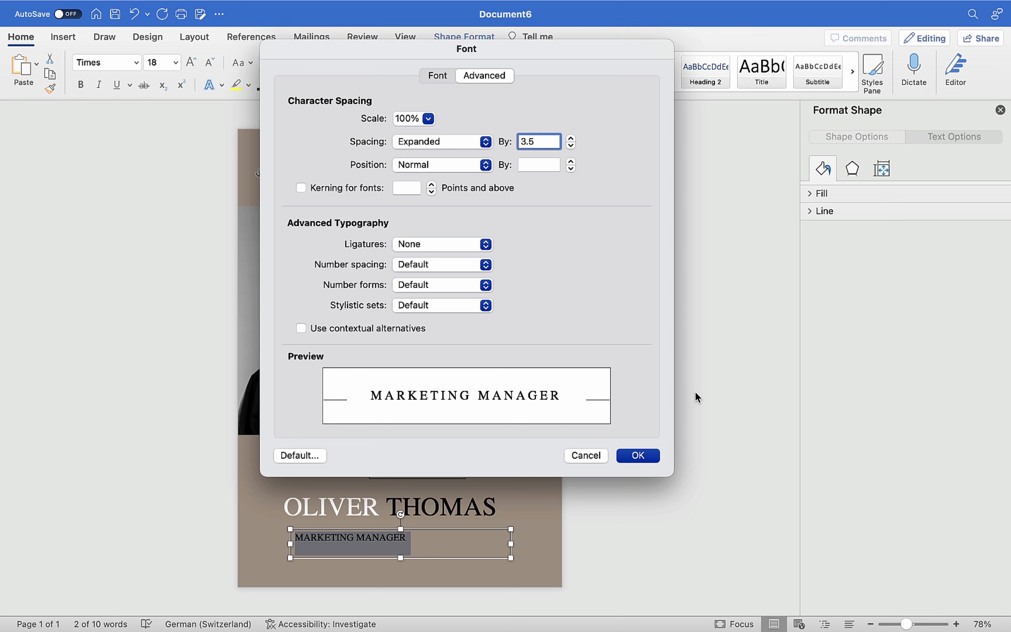
left_click(649, 452)
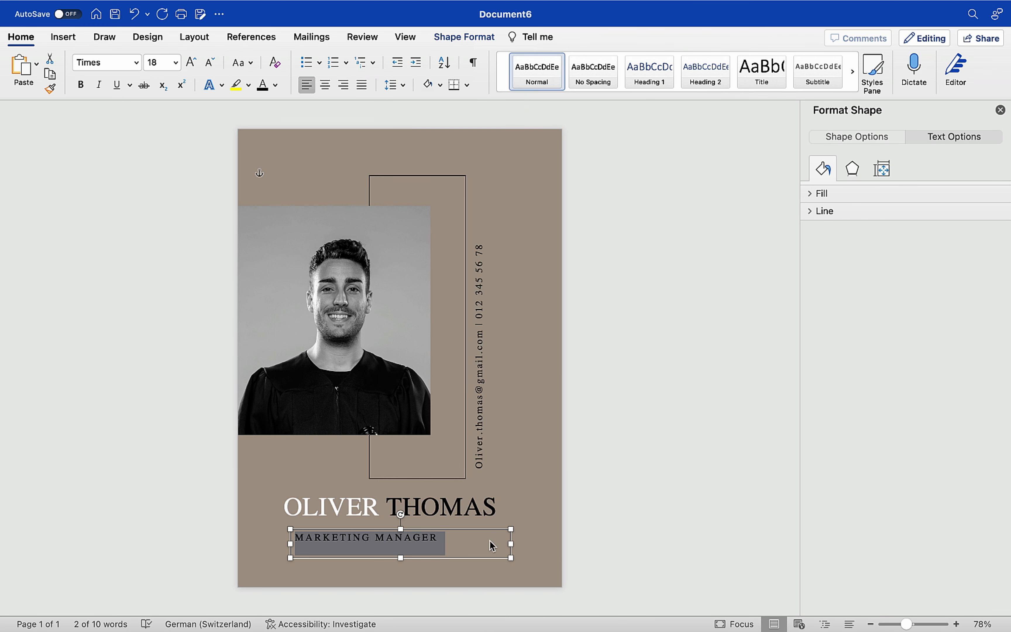
Step: Move the job title text box slightly up and left, closer beneath the name, and close the formatting pane
left_click_drag(432, 528, 426, 522)
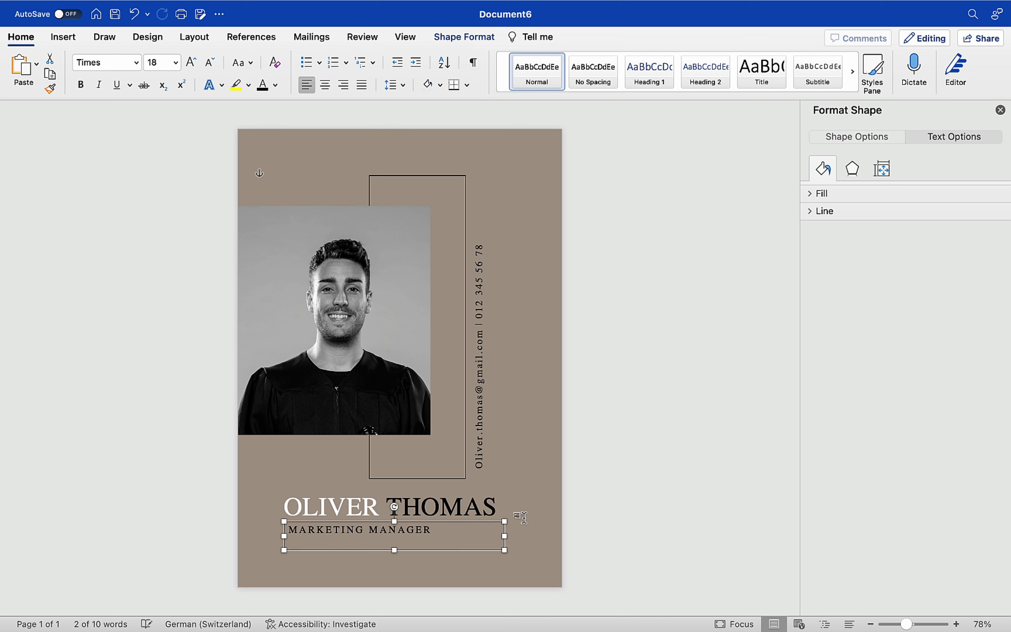
left_click(539, 518)
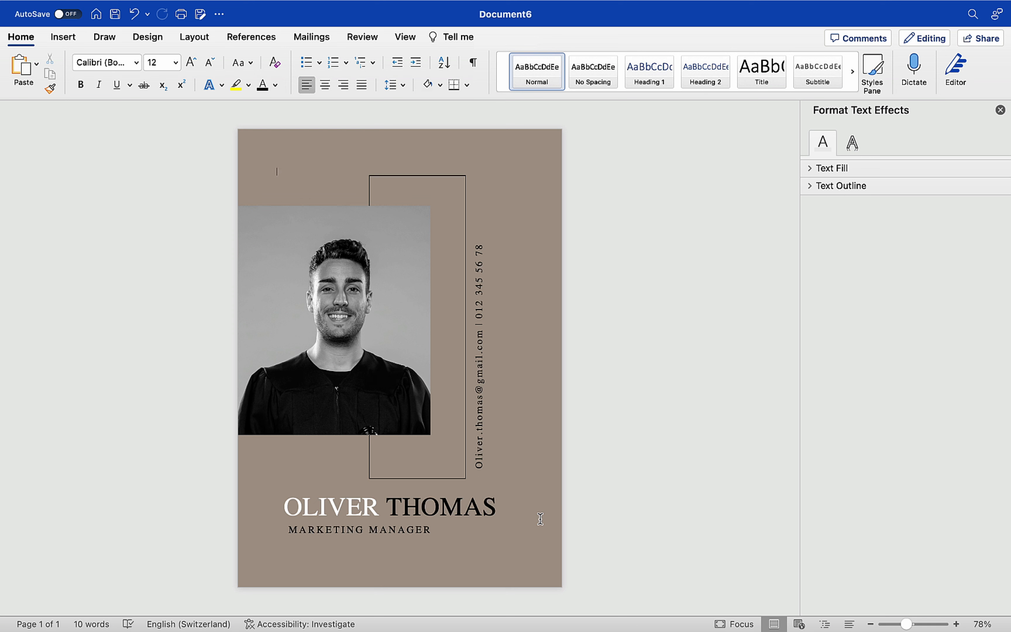
left_click(1001, 110)
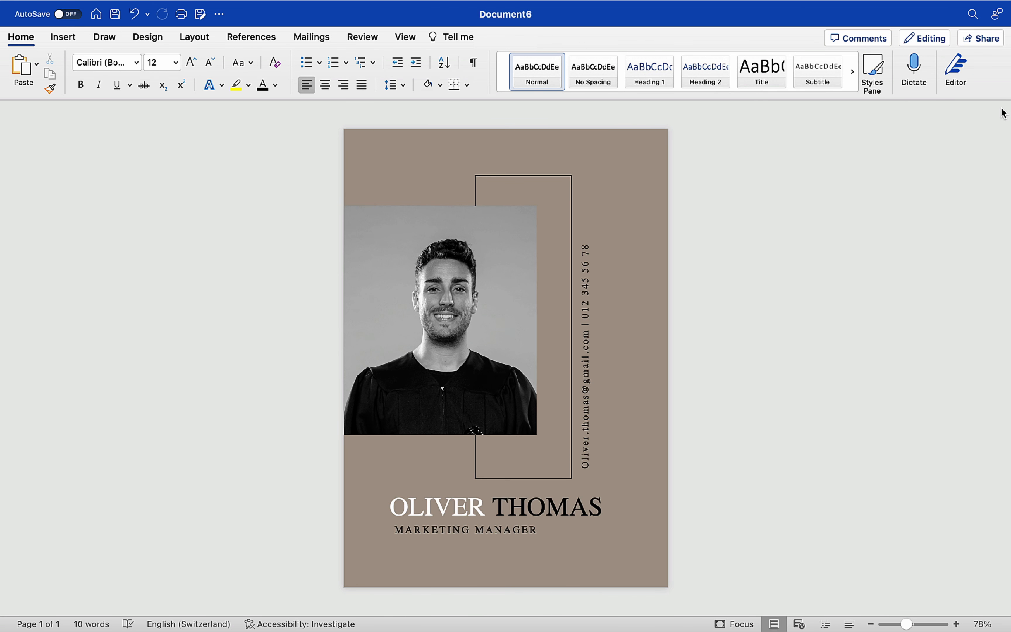
Step: Enlarge the photo slightly from its lower-right corner and deselect it
left_click(513, 354)
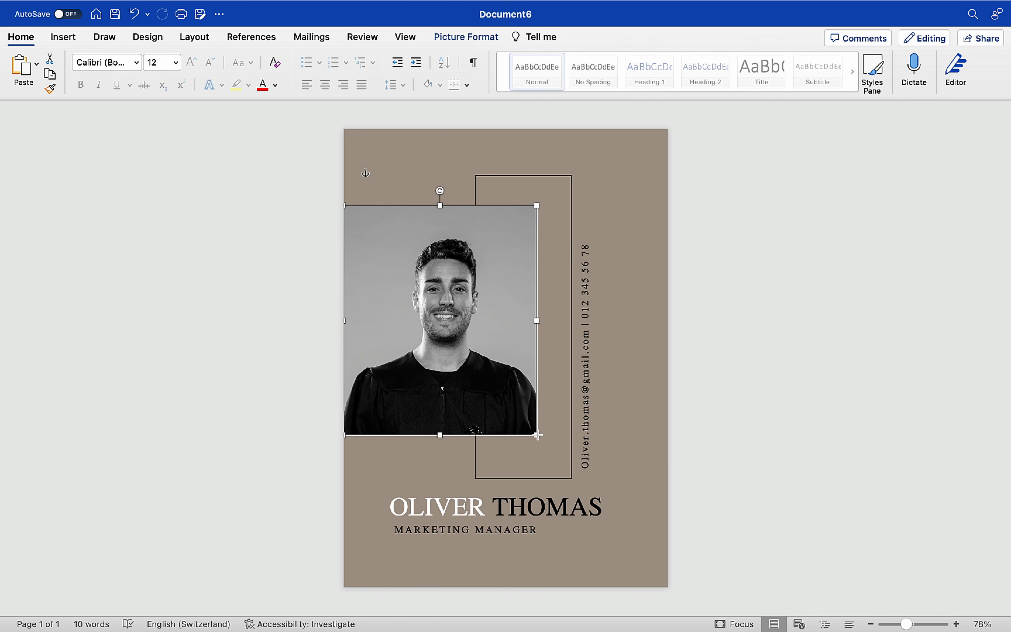
left_click_drag(541, 437, 544, 445)
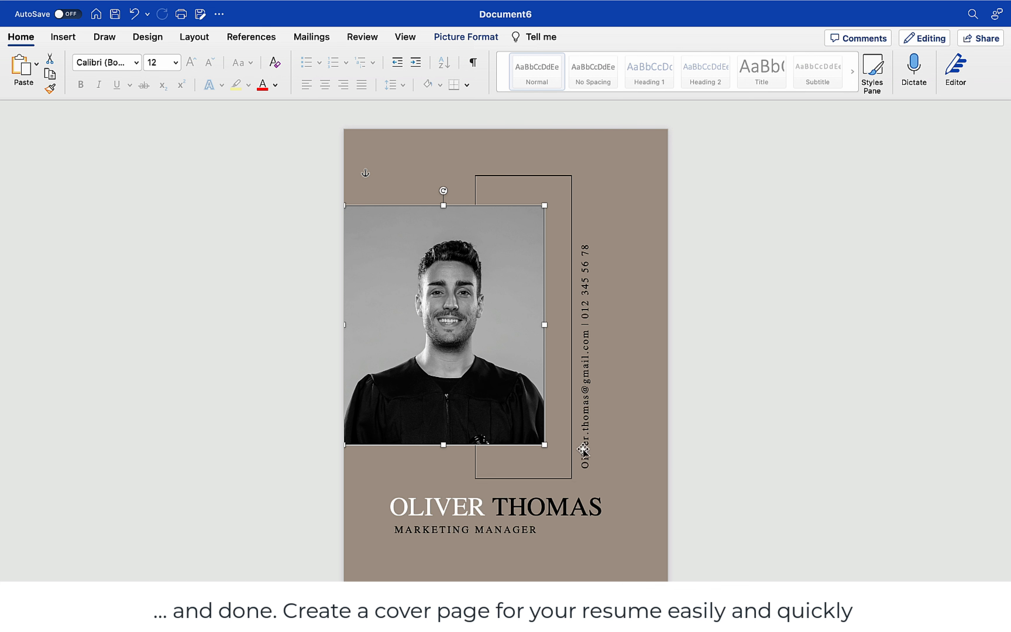
left_click(652, 463)
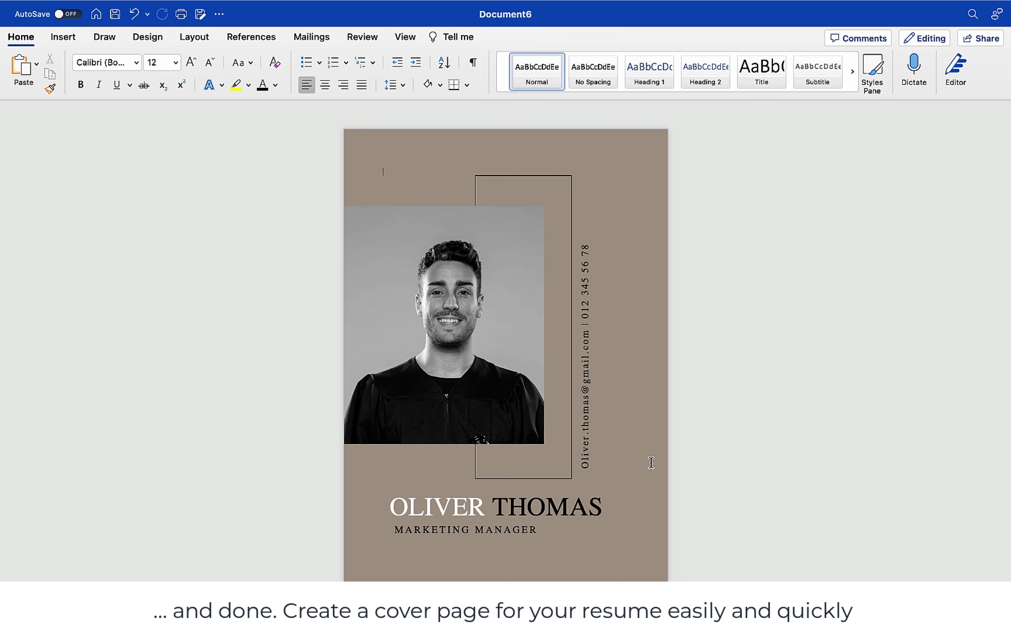